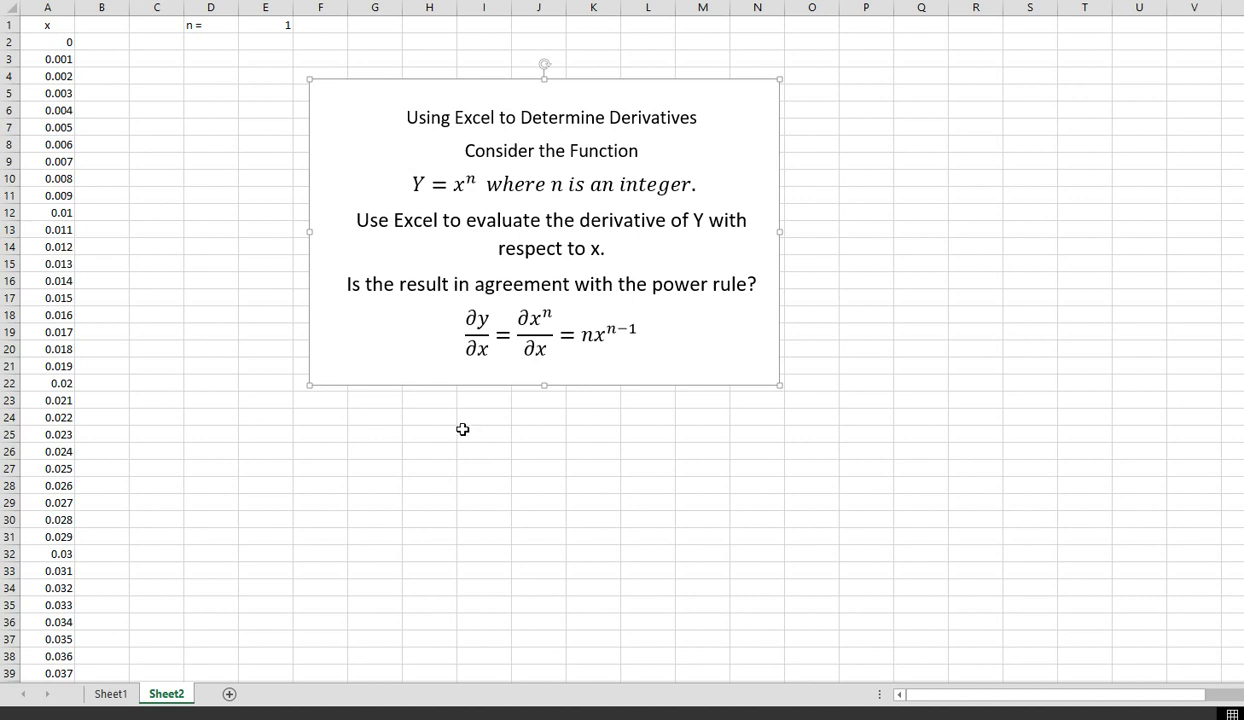
Step: Enlarge the problem statement text box and move it so its edge starts in column P, clear of the working area
drag(779, 386, 933, 485)
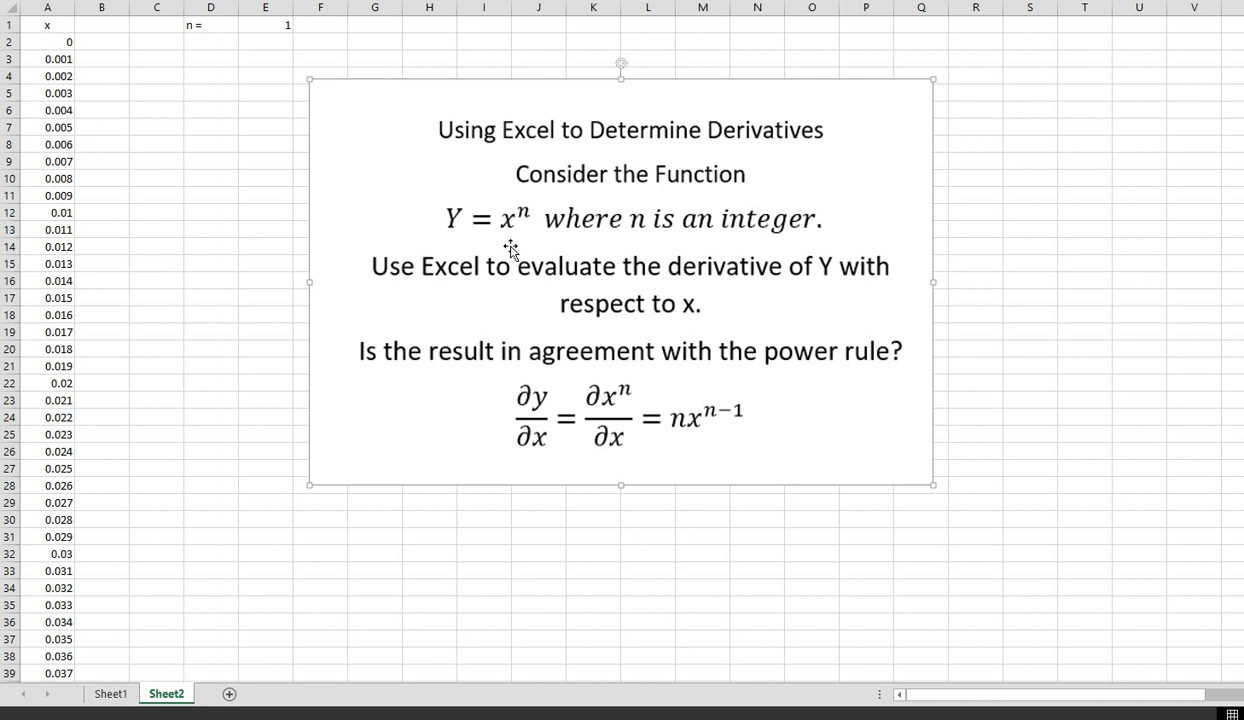
drag(361, 119, 905, 93)
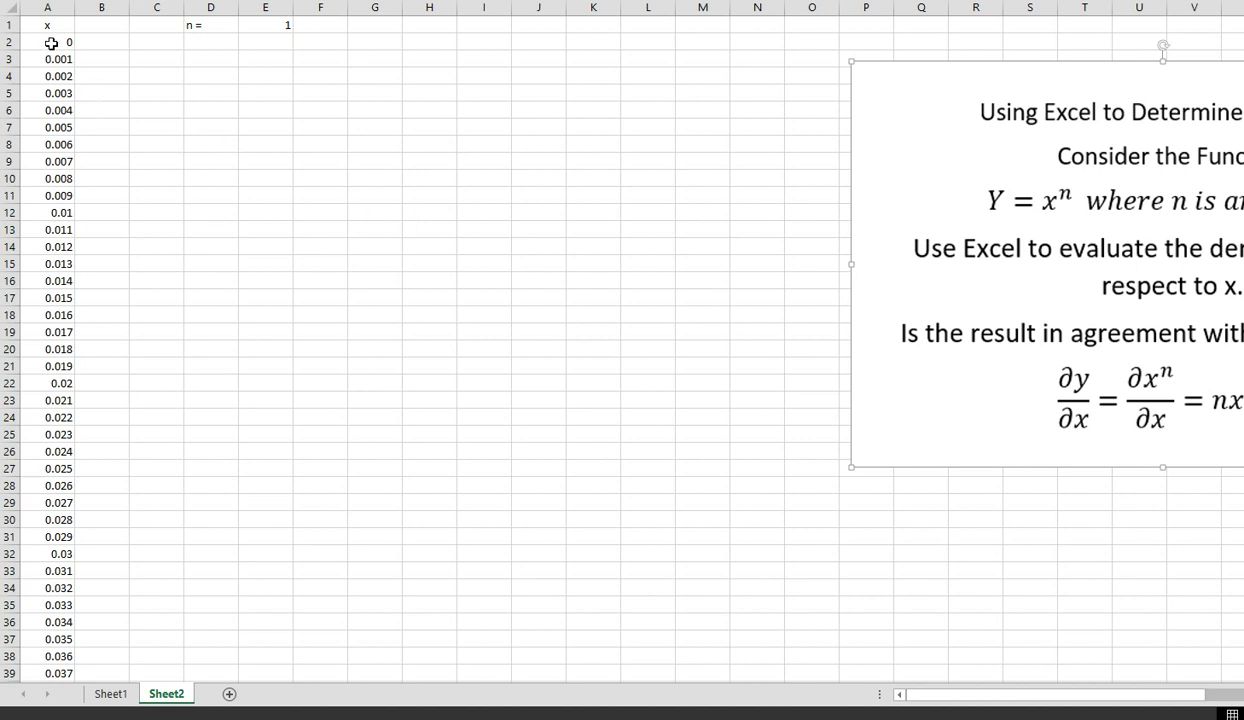
Step: Fill a trial series from 0 in increments of 0.001 through J11:J22, and clear it again
click(543, 196)
text(0)
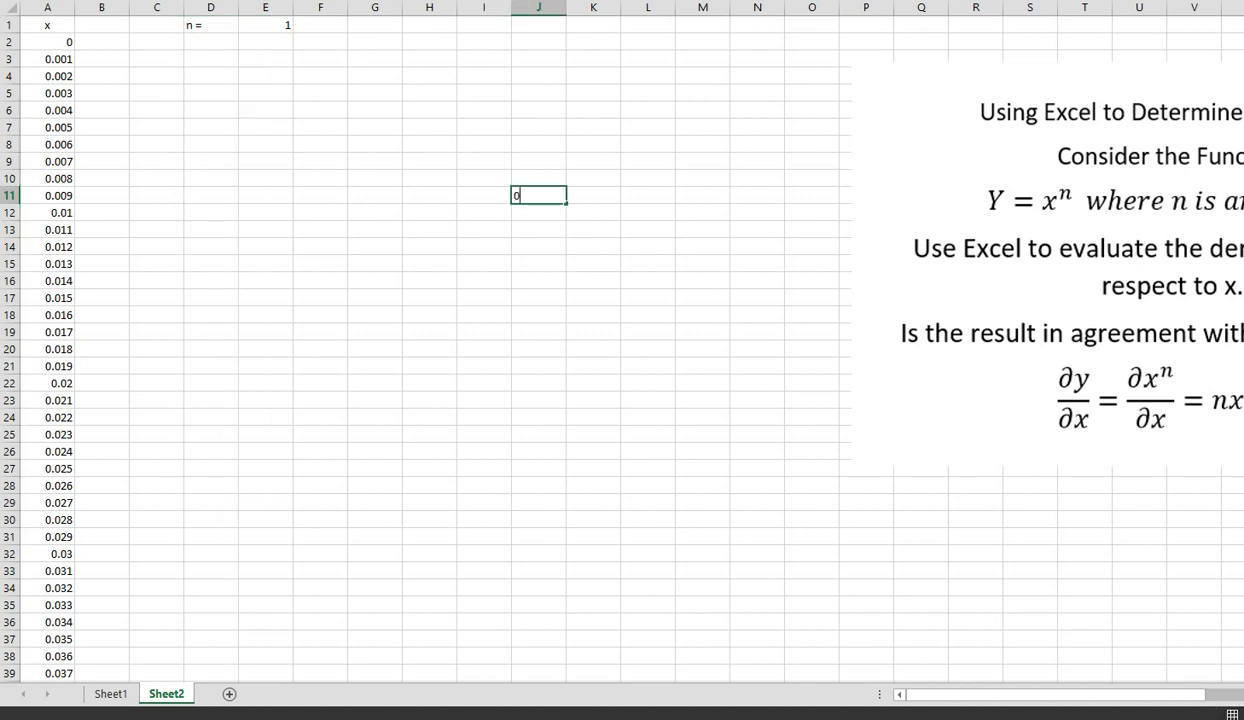
key(Return)
text(.001)
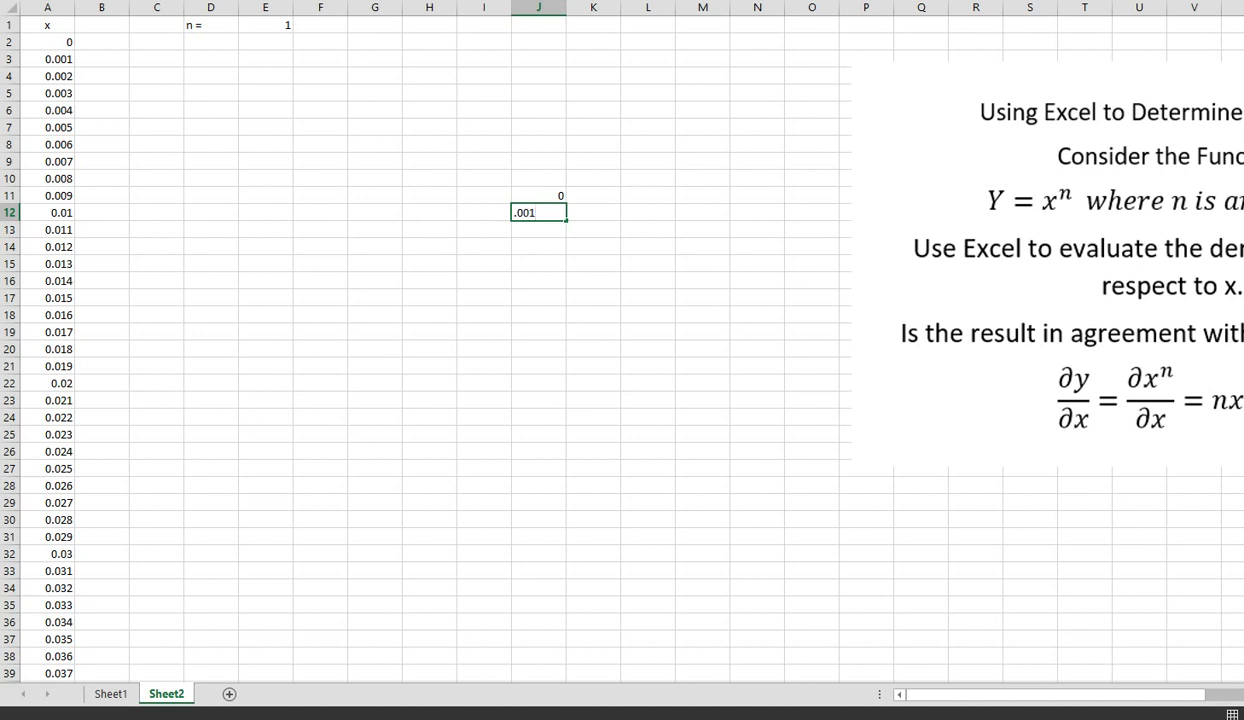
key(Return)
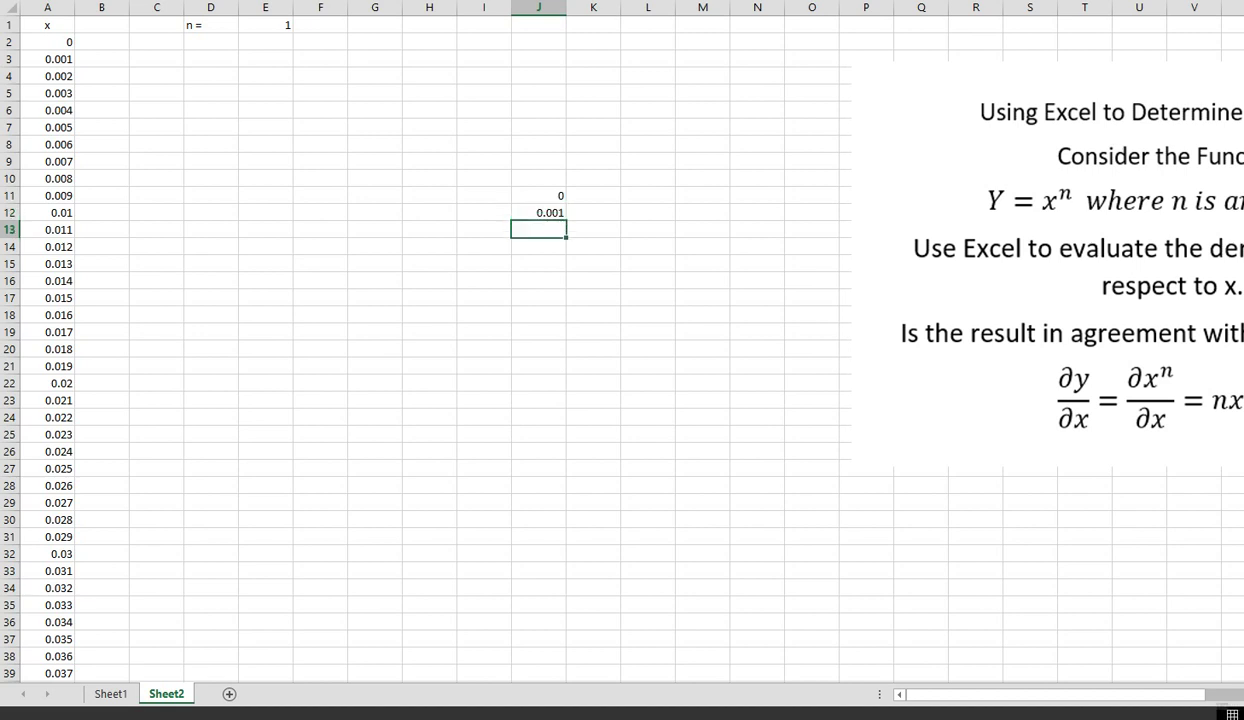
click(555, 199)
drag(555, 199, 550, 383)
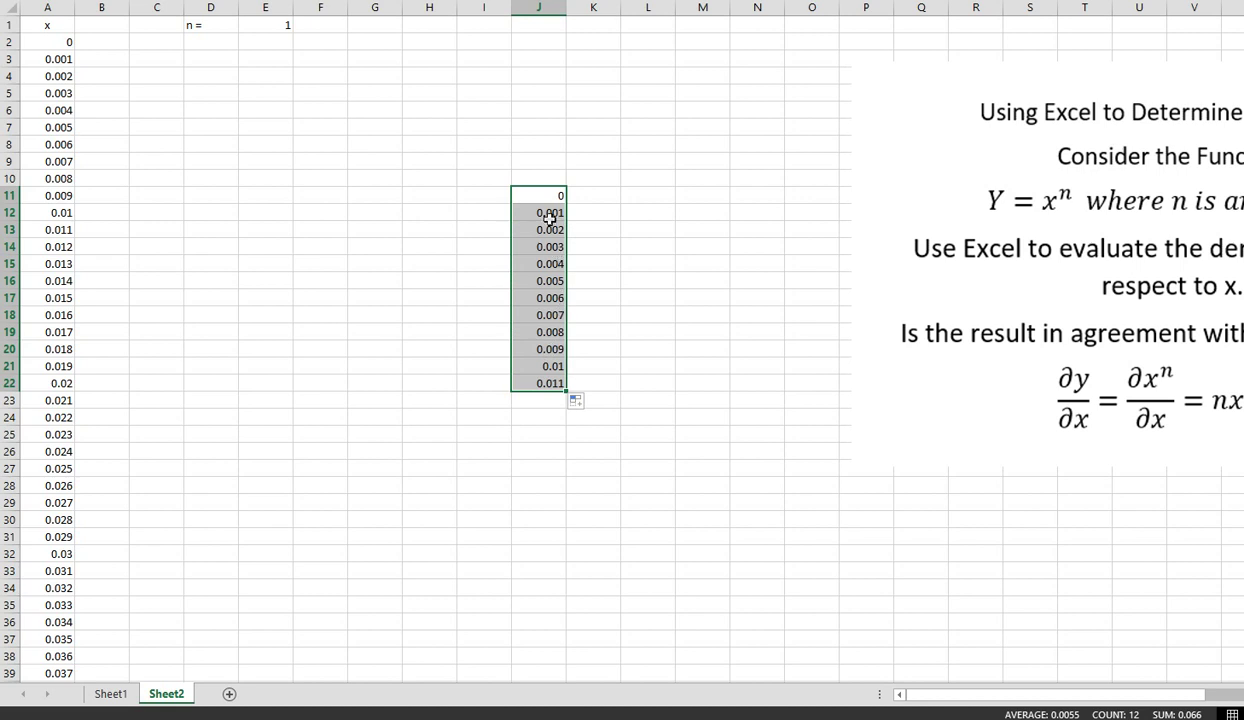
key(Delete)
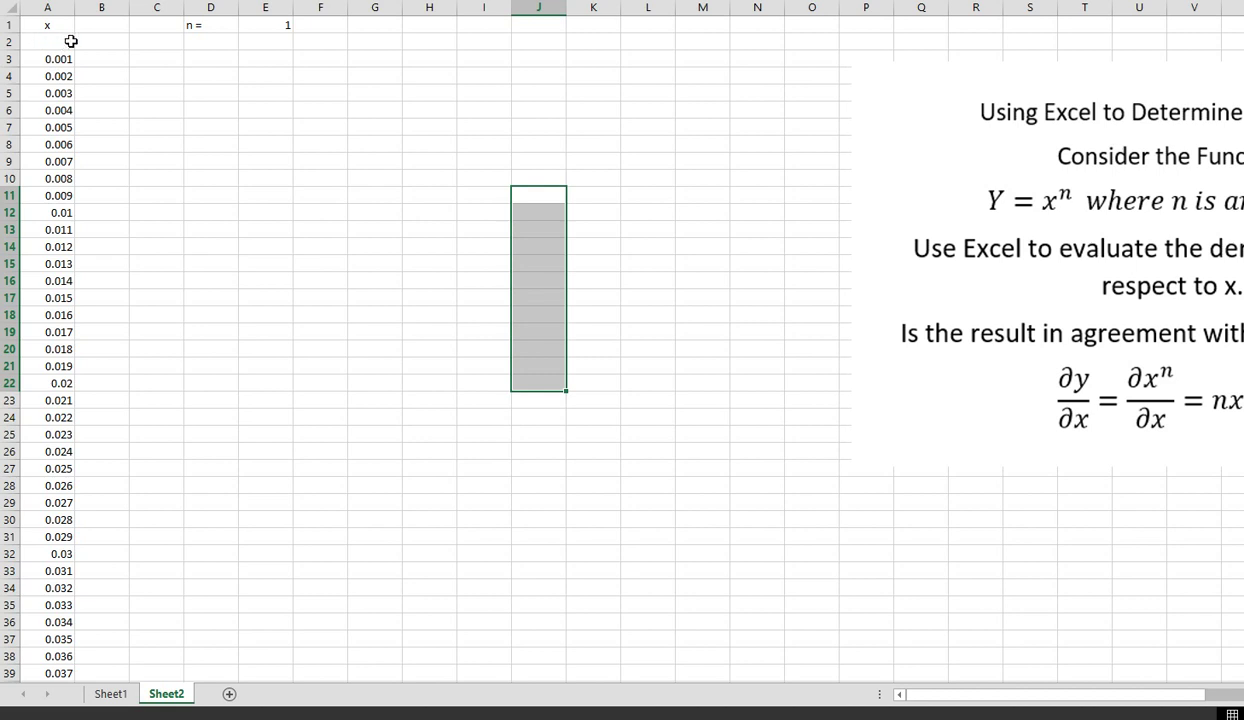
Step: Enter "Y(x0" as the column header in B1
click(108, 25)
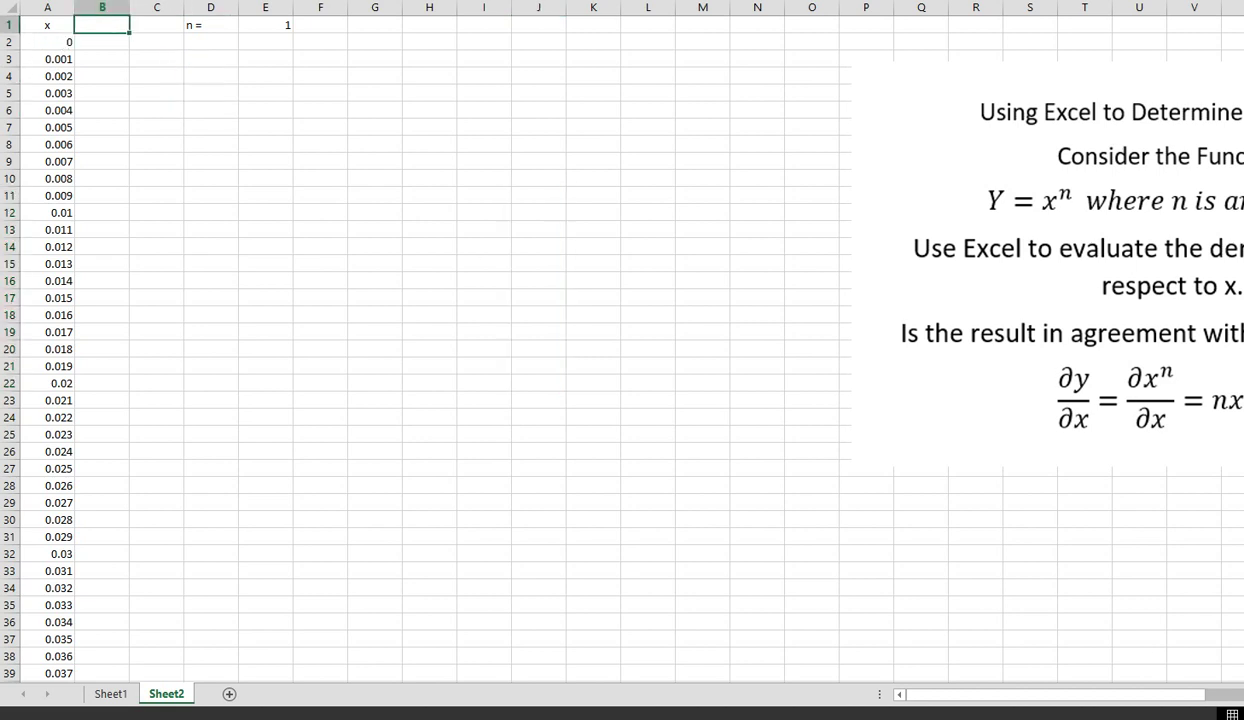
text(f()
key(BackSpace)
text(Y(x0)
Step: Enter the formula =A2^$E$1 in B2, raising x to the power n with an absolute reference to E1
click(85, 42)
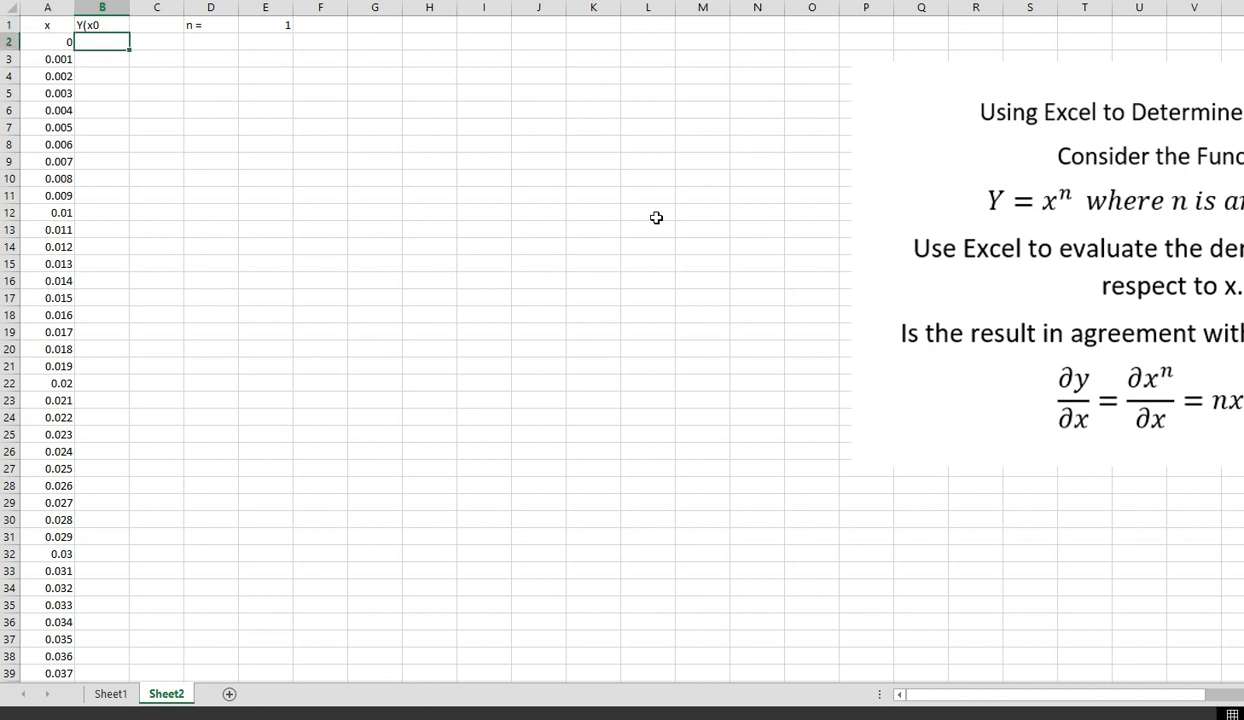
text(=)
click(51, 42)
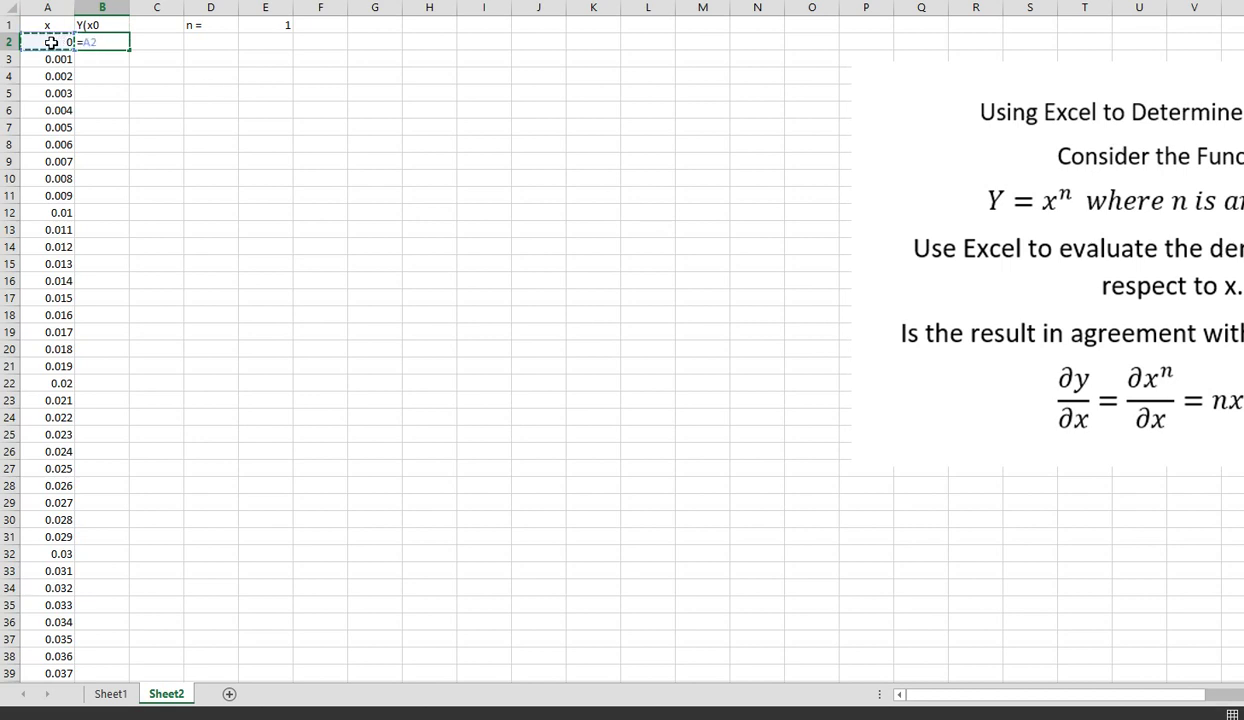
text(^)
click(281, 26)
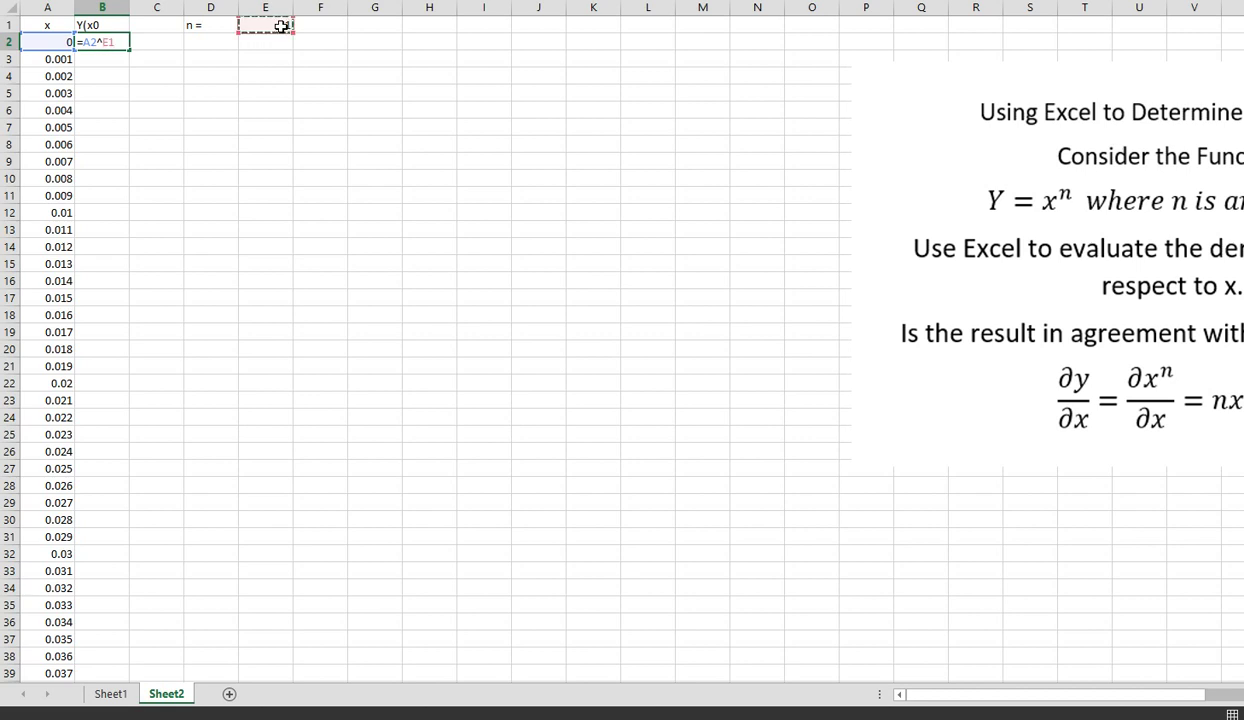
key(F4)
key(Return)
Step: Try copying the B2 formula down to B5, inspecting the copy in B3, and clear B3:B5
click(117, 43)
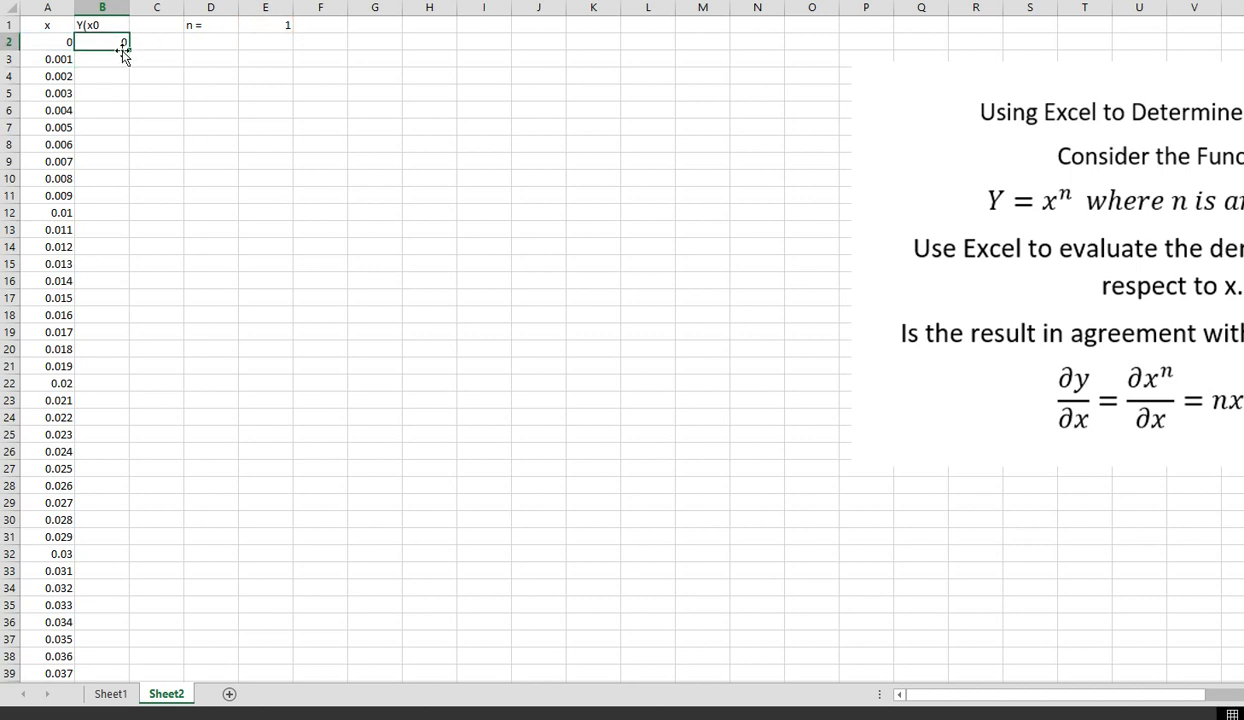
drag(127, 48, 131, 97)
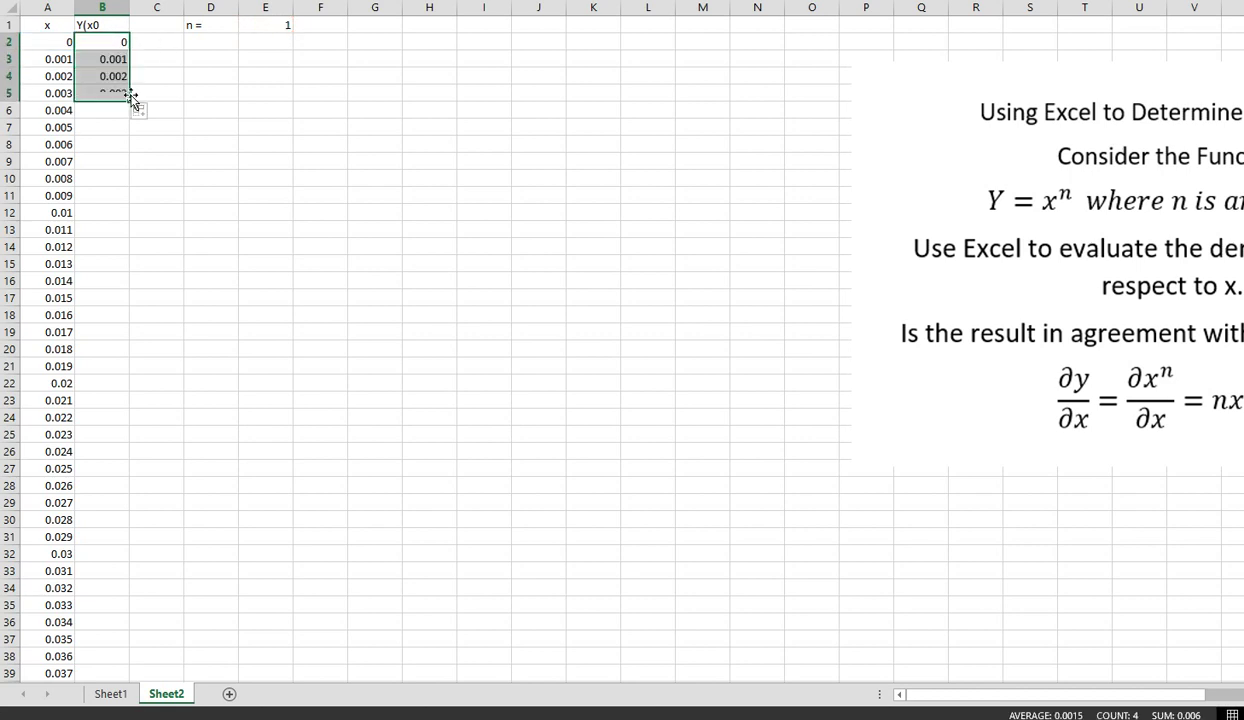
double_click(108, 58)
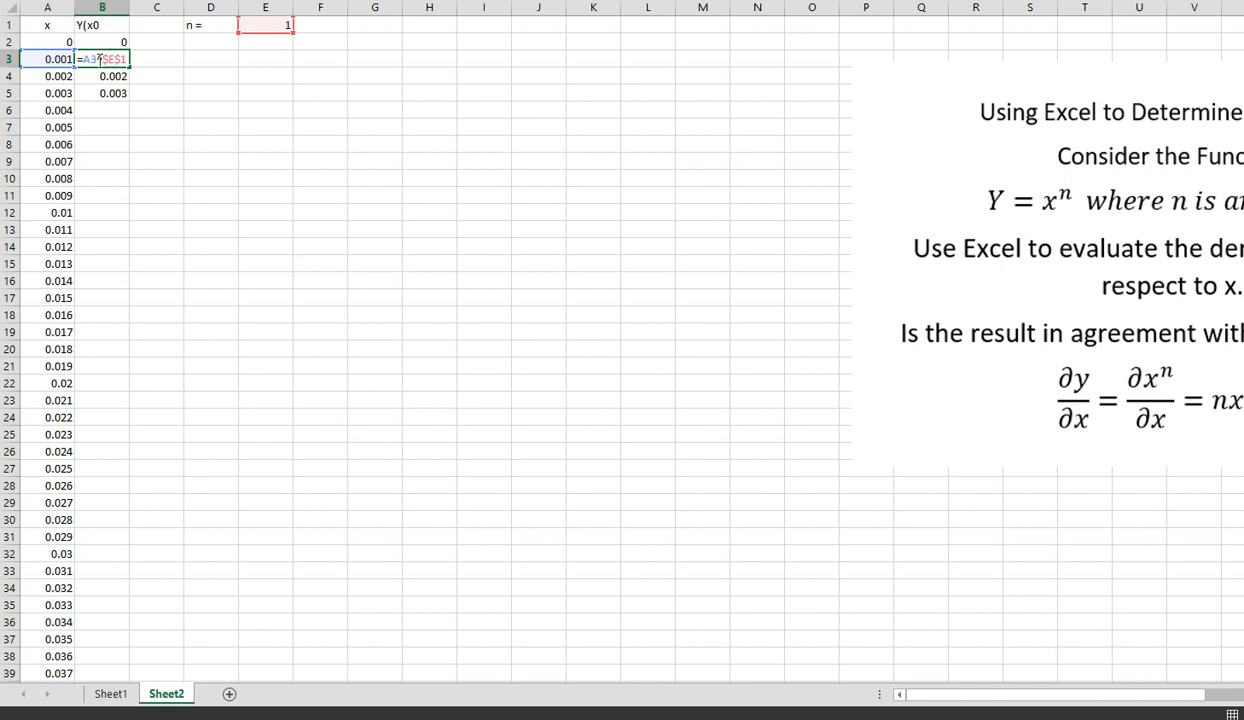
click(145, 59)
key(BackSpace)
key(BackSpace)
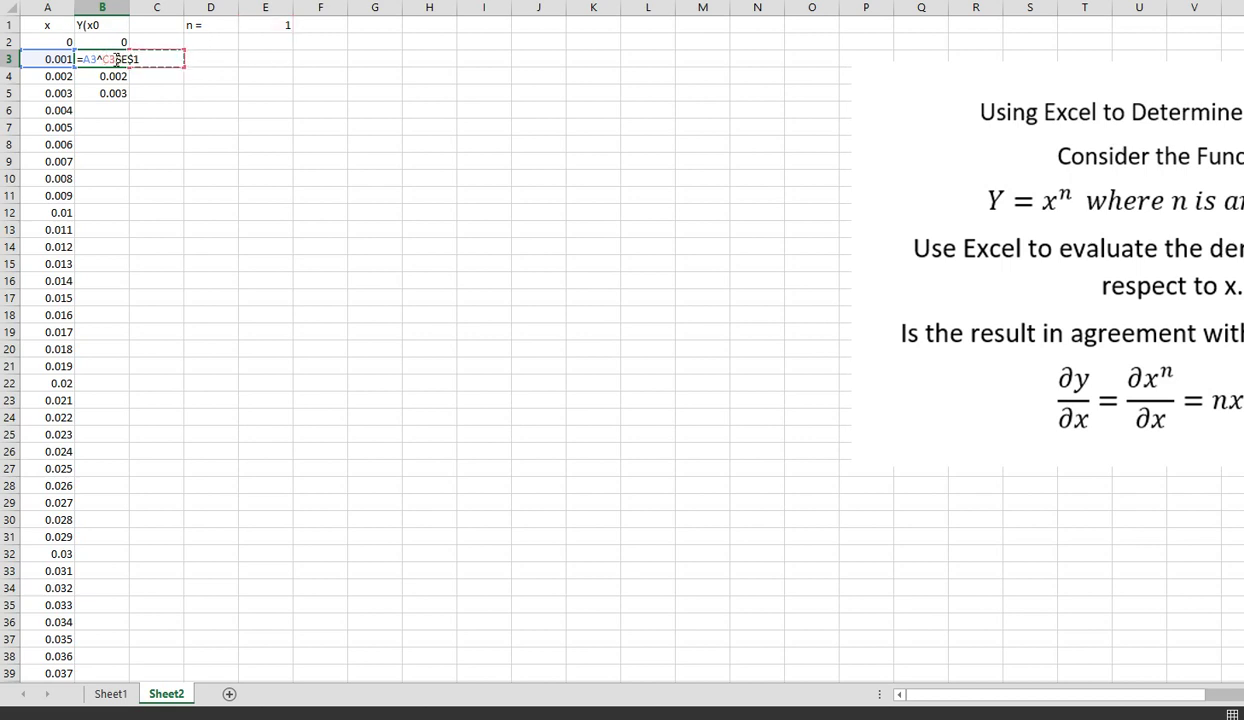
key(ctrl+Return)
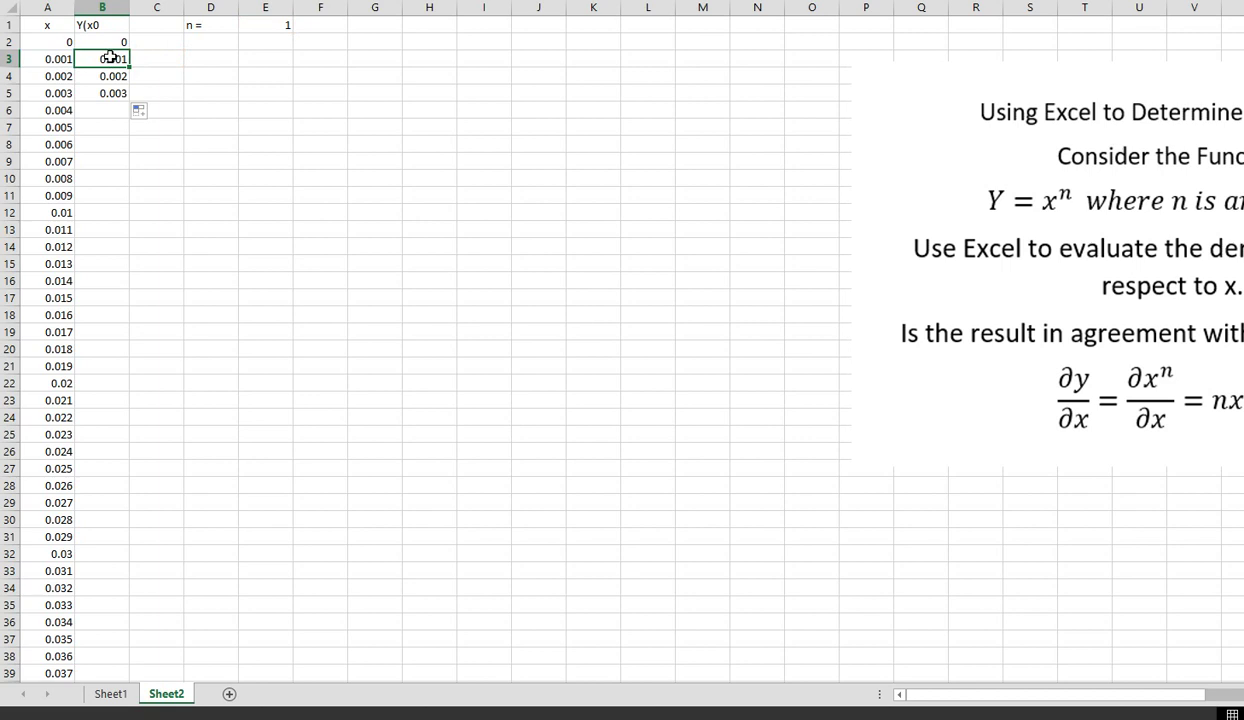
drag(111, 58, 111, 90)
key(Delete)
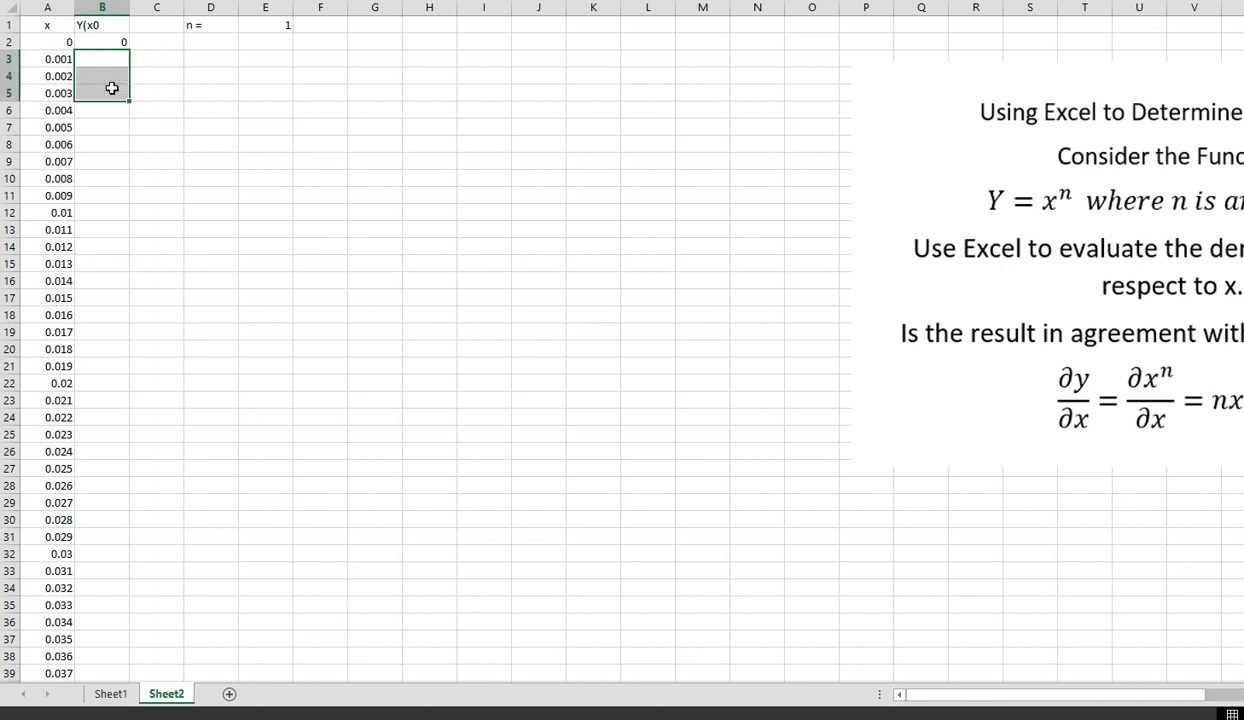
Step: Fill the B2 formula down the full length of the x data and correct the header in B1 to Y(x)
click(107, 40)
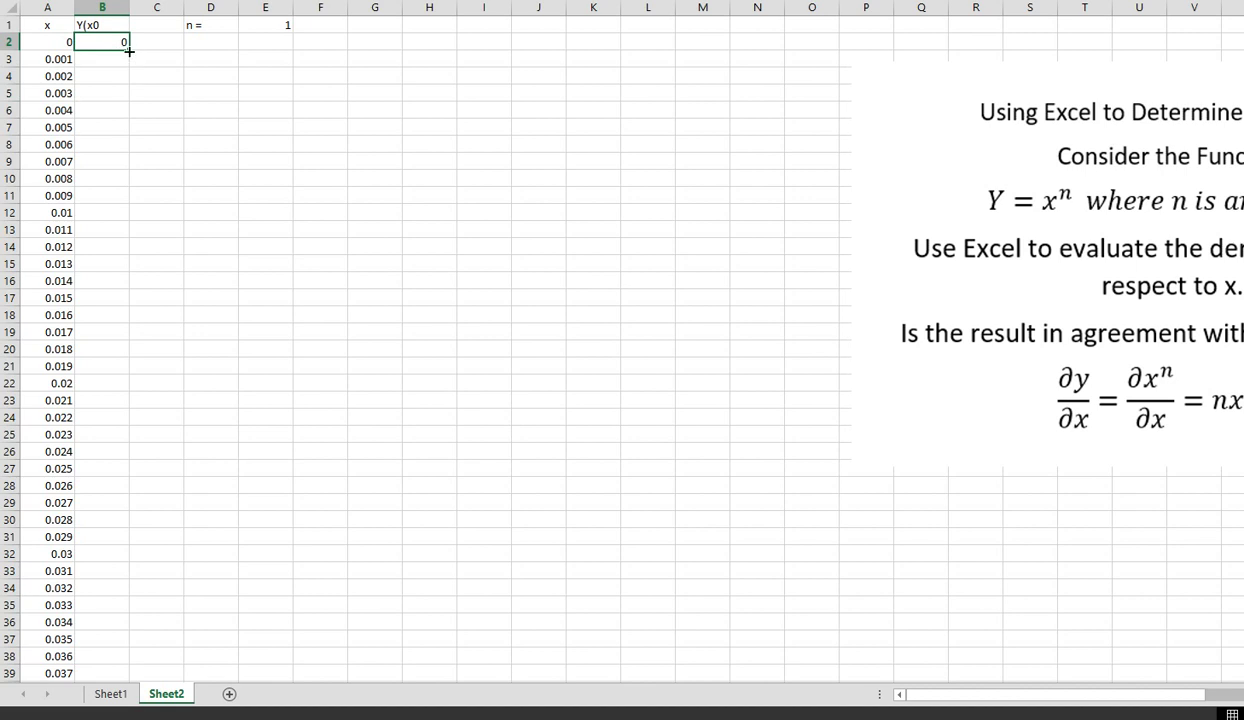
double_click(129, 50)
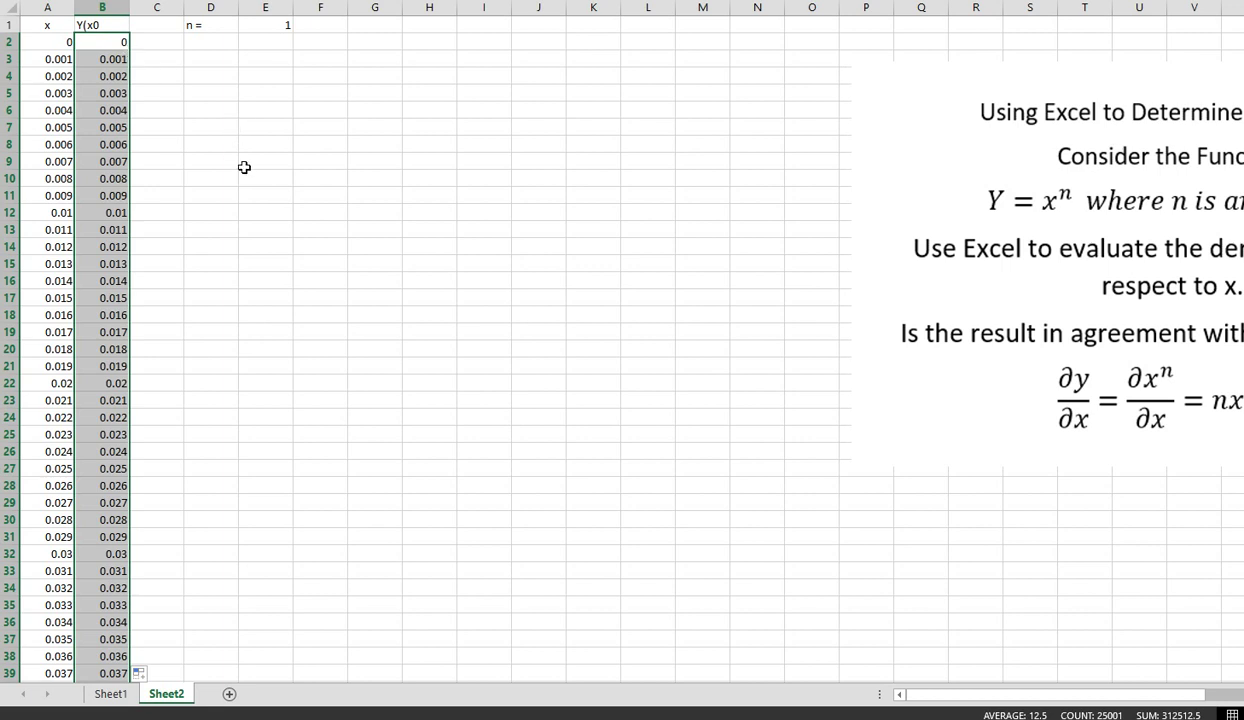
click(103, 25)
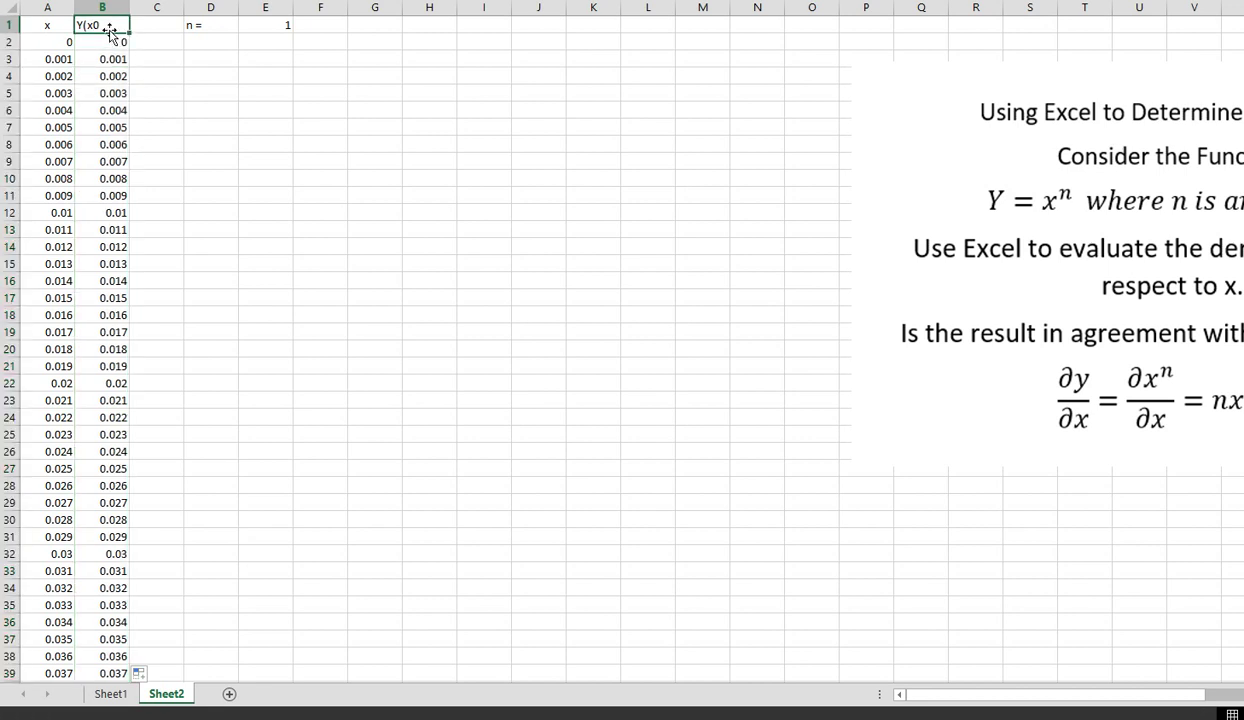
double_click(95, 25)
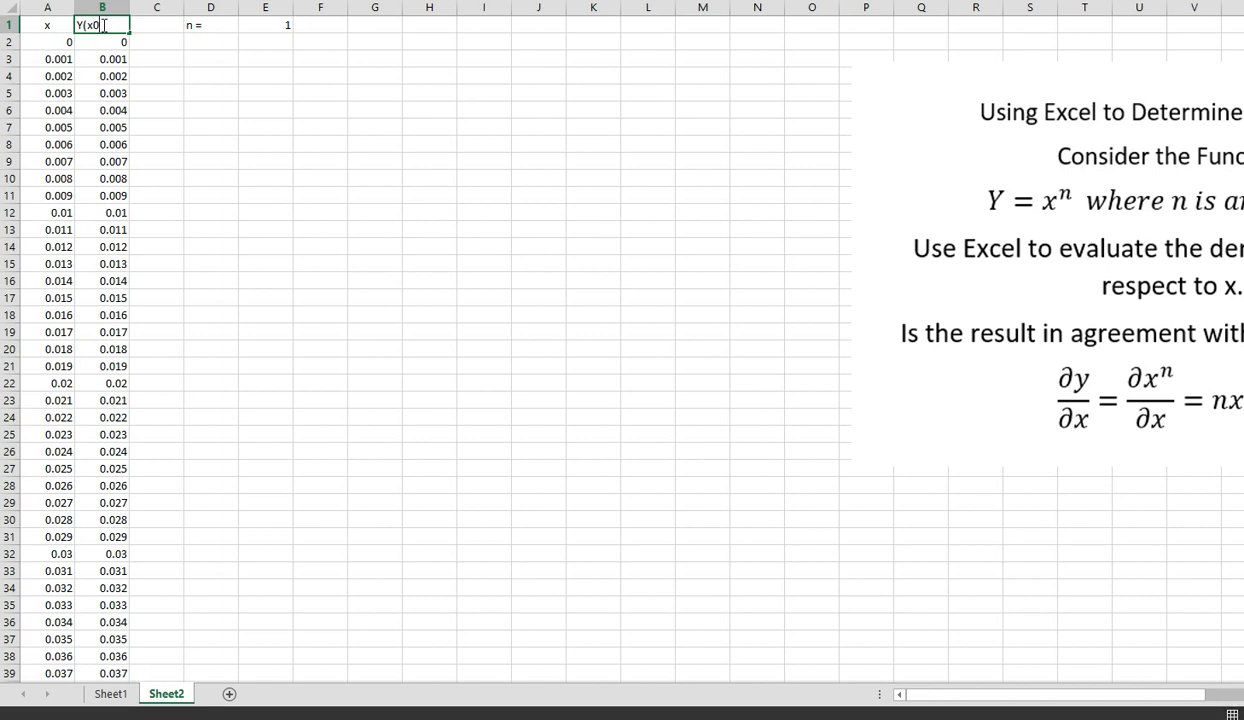
text())
Step: Switch the exponent n in E1 to 2 and back to 1, twice, to compare the Y(x) values
click(280, 28)
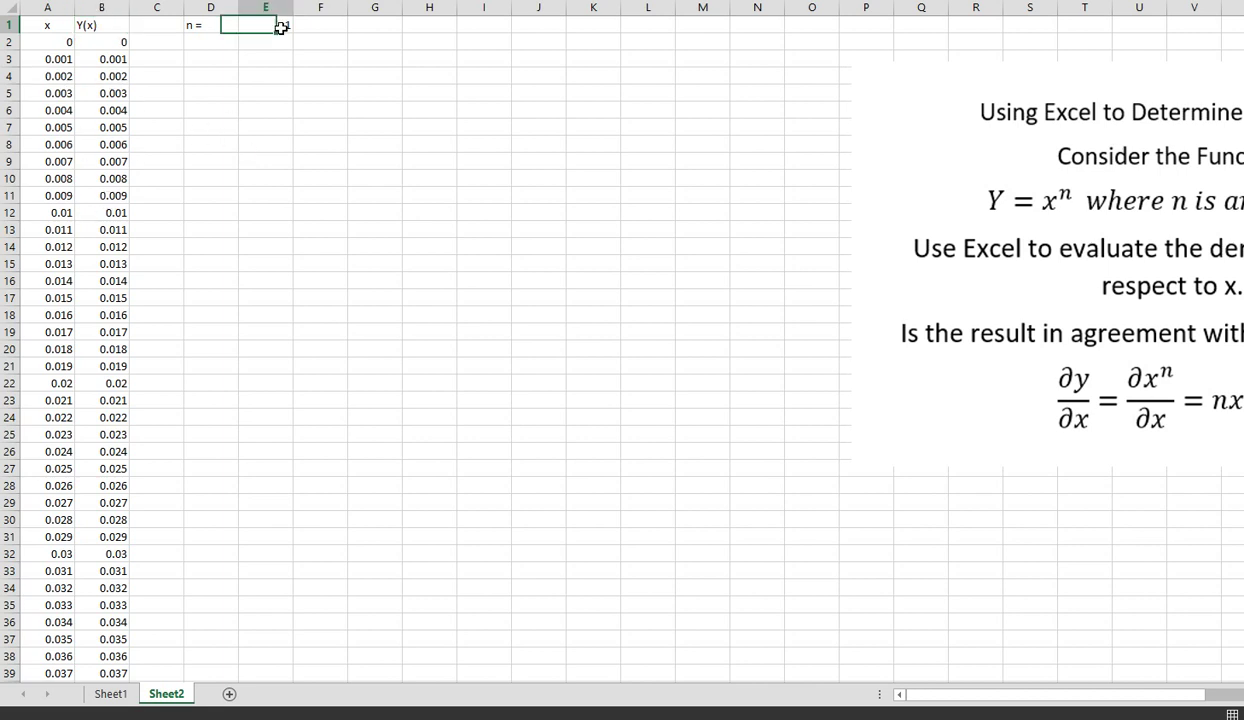
text(2)
key(Return)
click(264, 24)
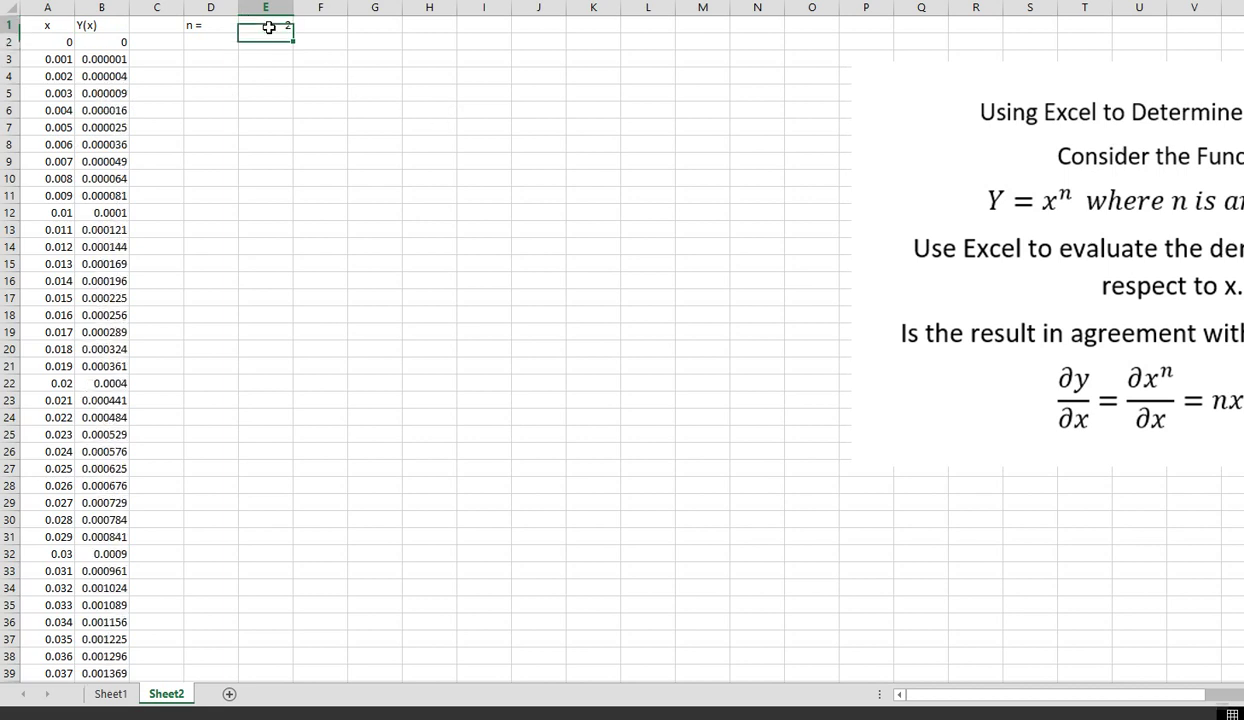
text(1)
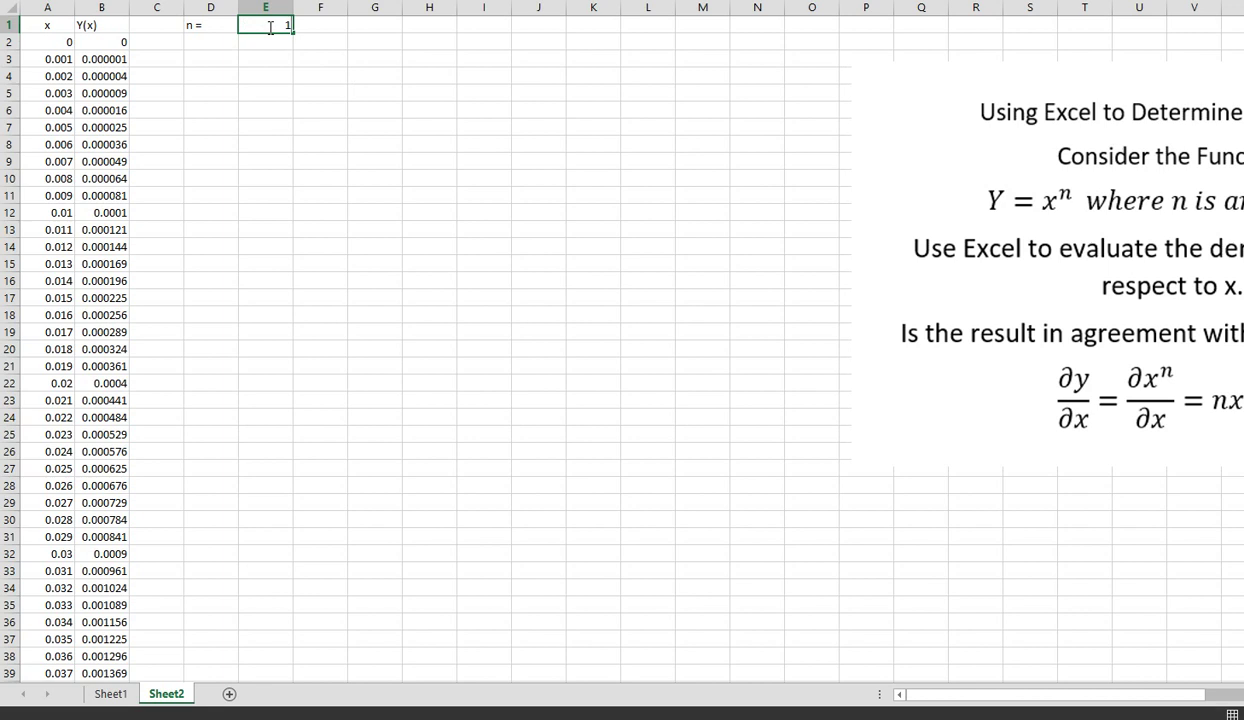
key(Return)
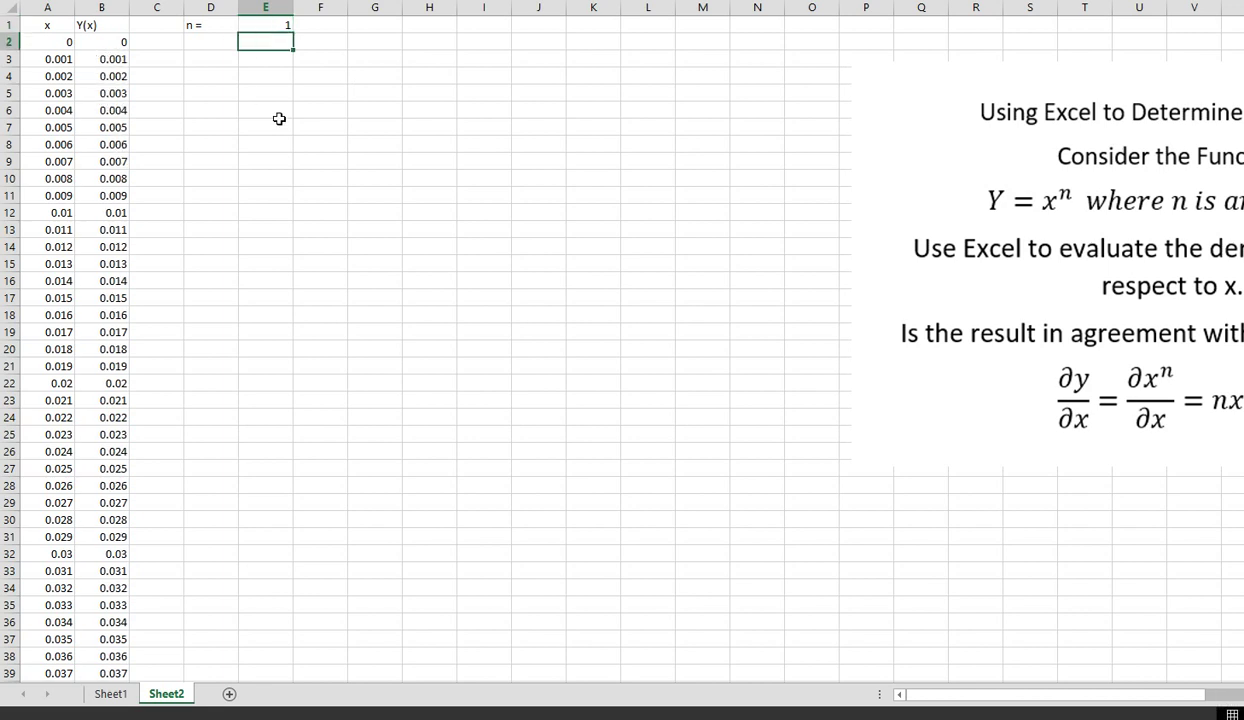
click(273, 23)
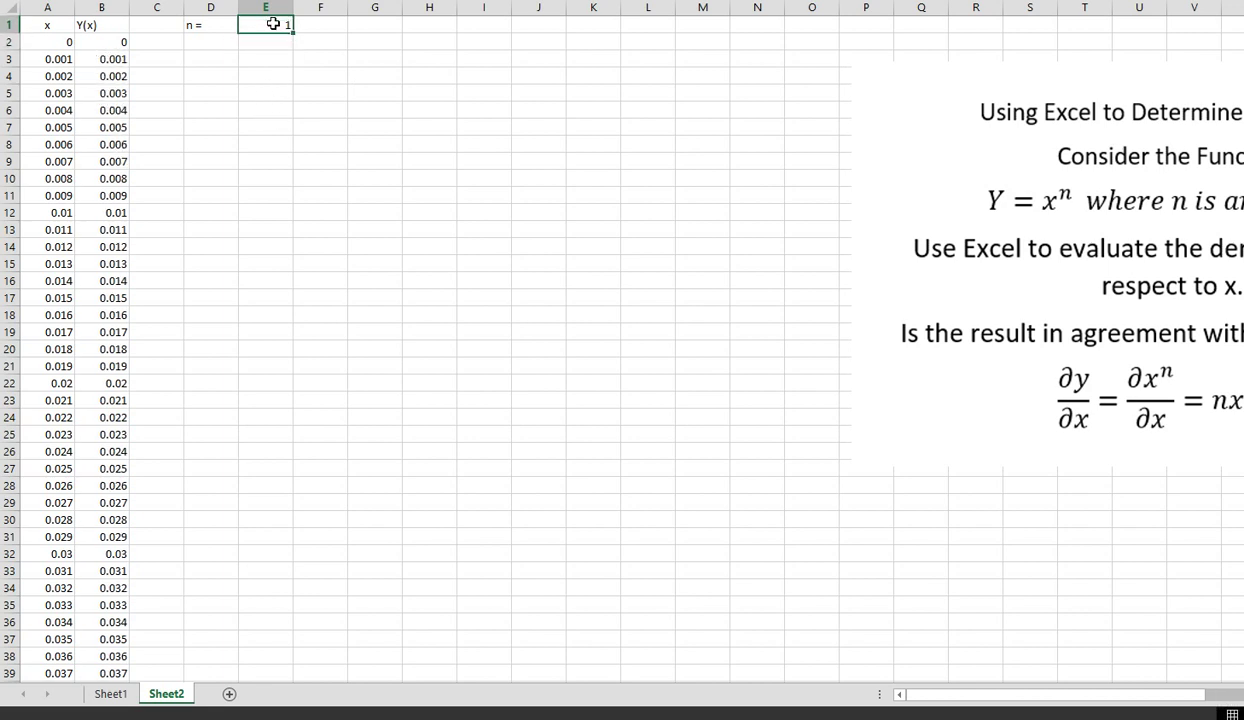
text(2)
key(Return)
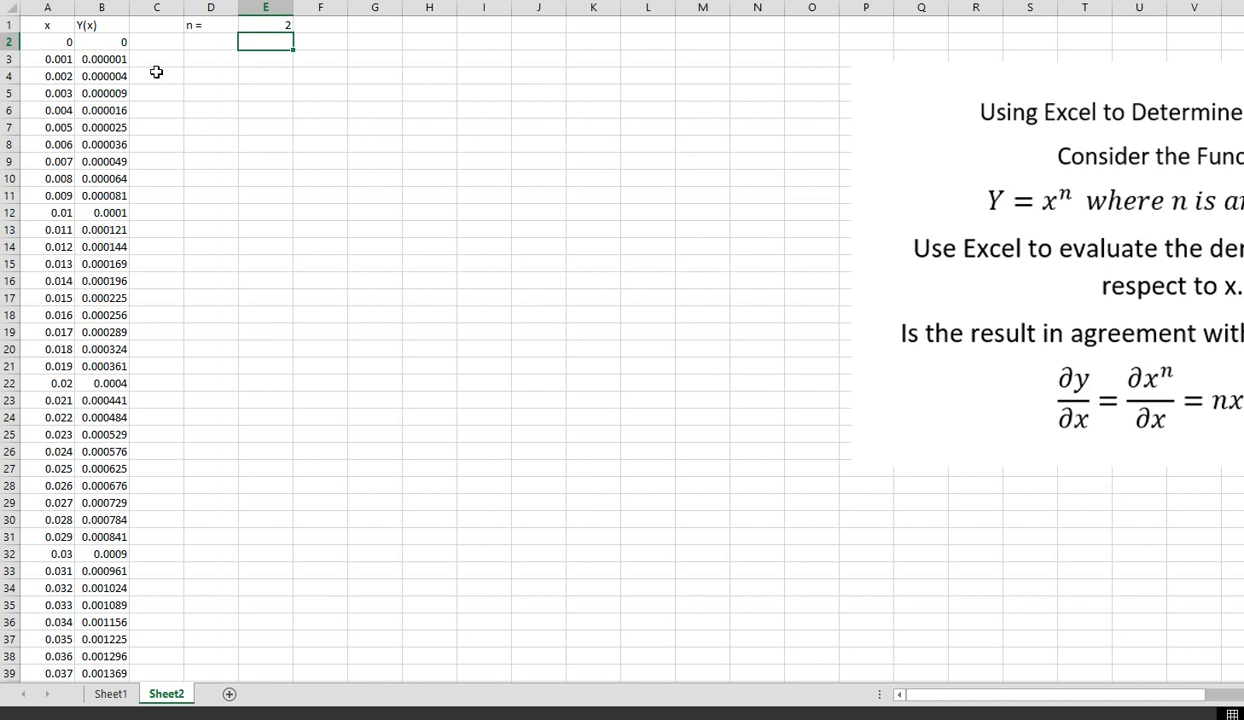
click(255, 28)
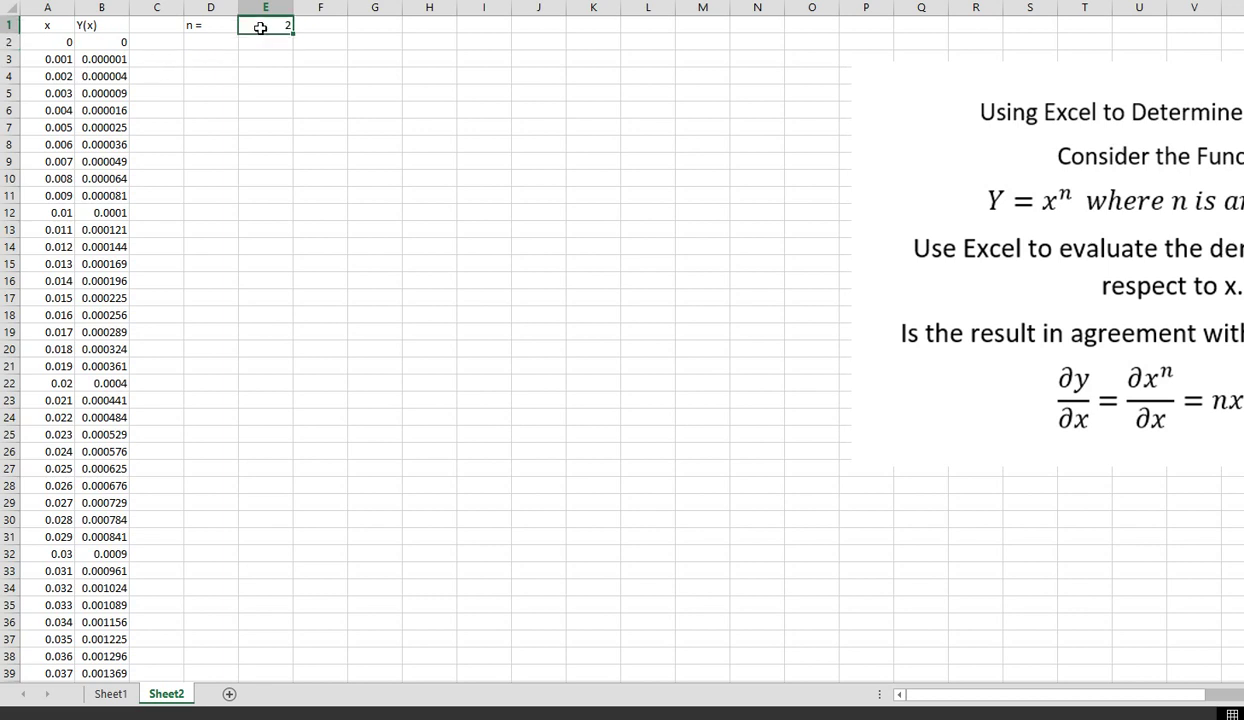
text(1)
key(Return)
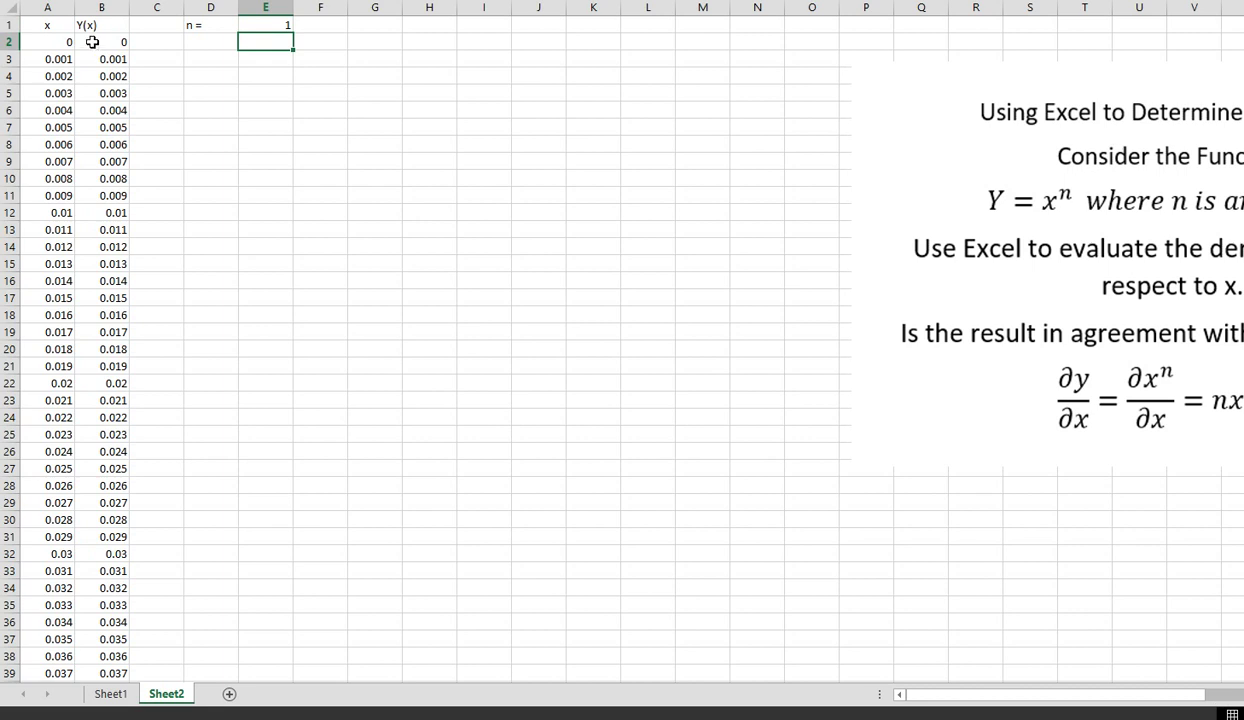
Step: Insert a scatter chart of Y(x) against x from columns A and B, and move it to about I9:O23
drag(47, 7, 100, 8)
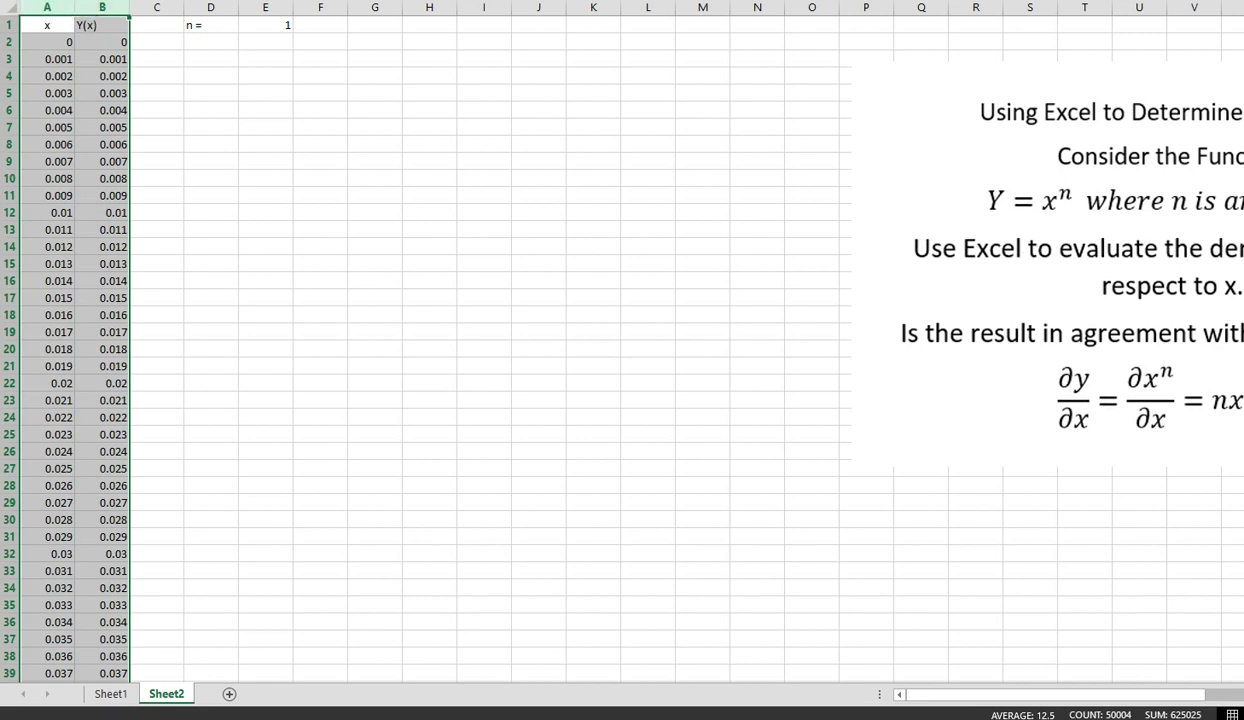
drag(47, 8, 100, 8)
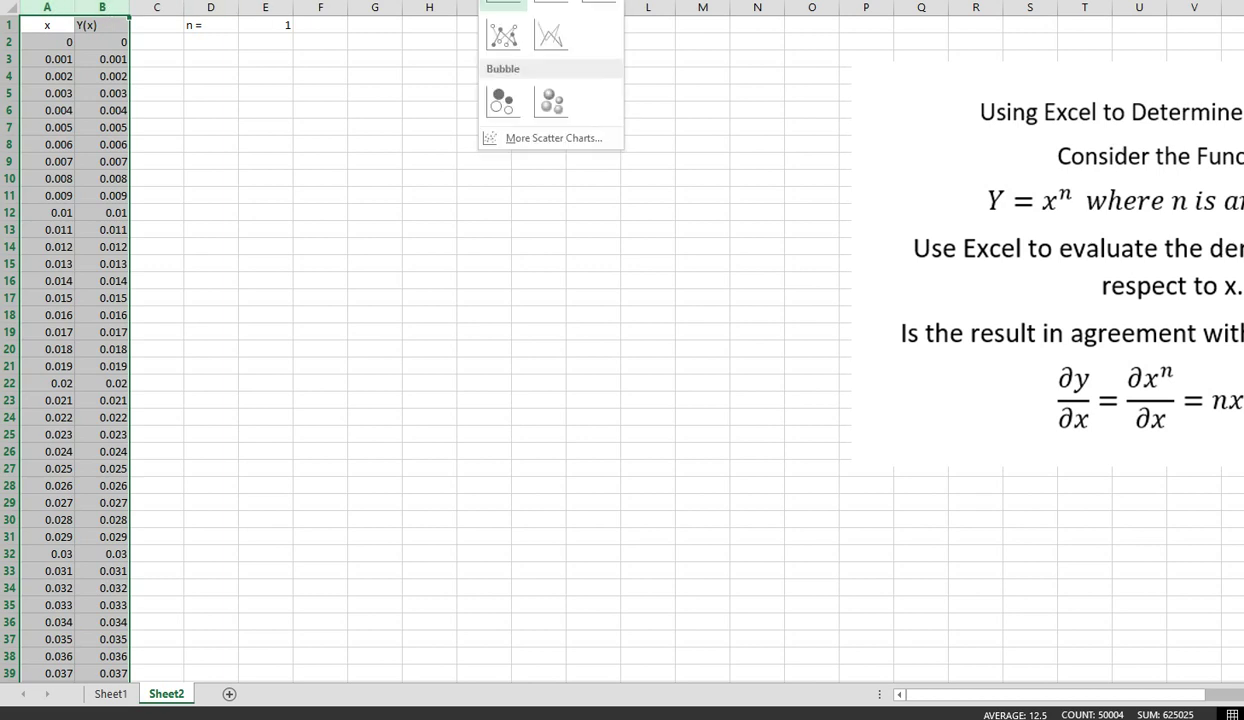
click(510, 8)
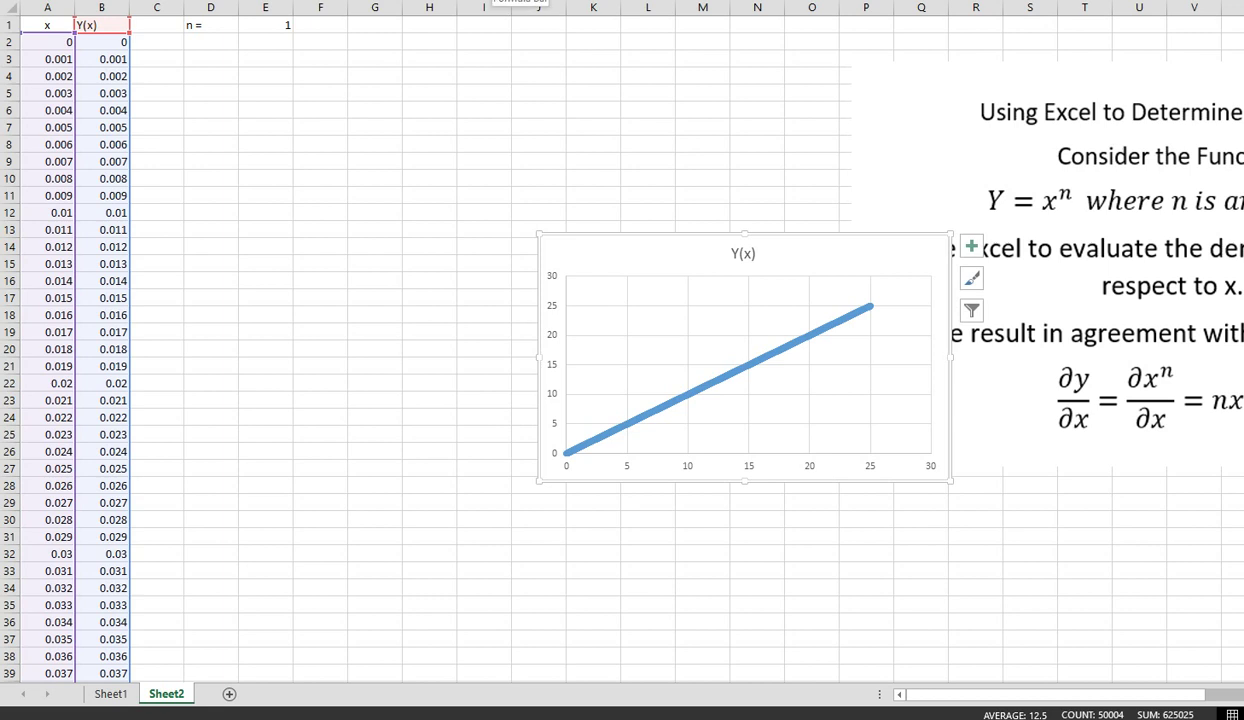
drag(651, 263, 600, 183)
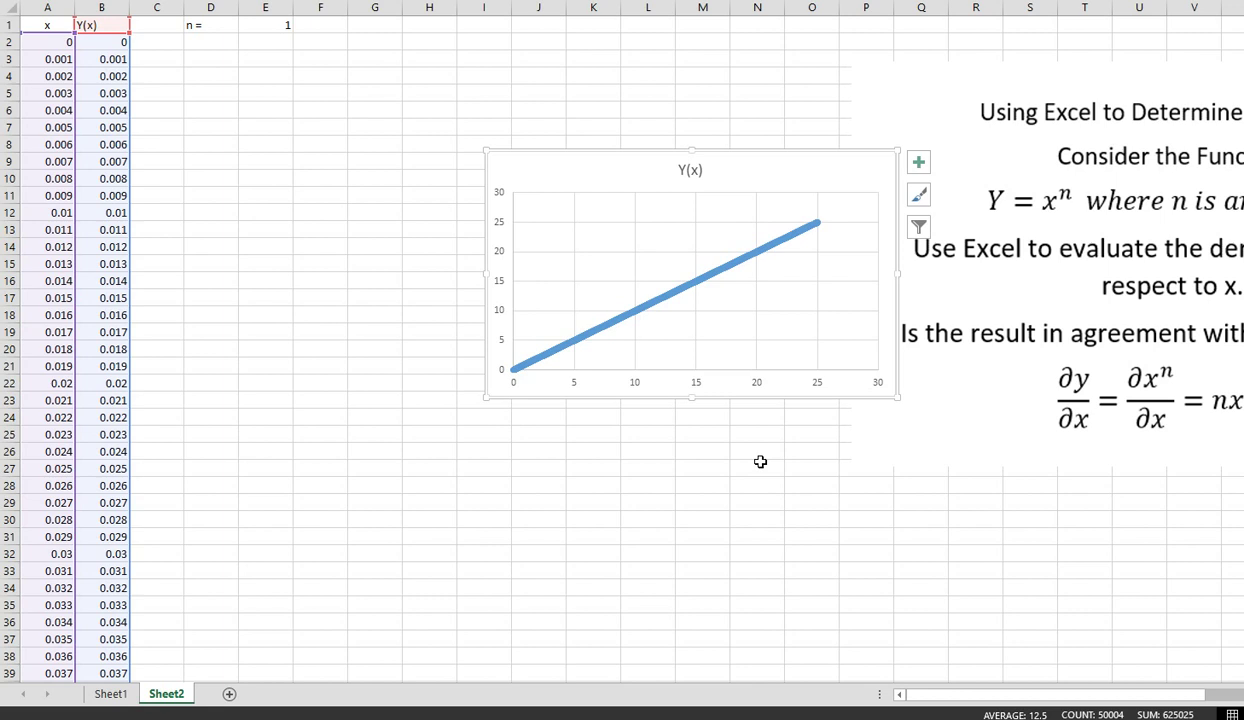
Step: Switch the exponent n in E1 to 2, 3, 0 and back to 2 to compare the plotted Y(x) curves
click(278, 25)
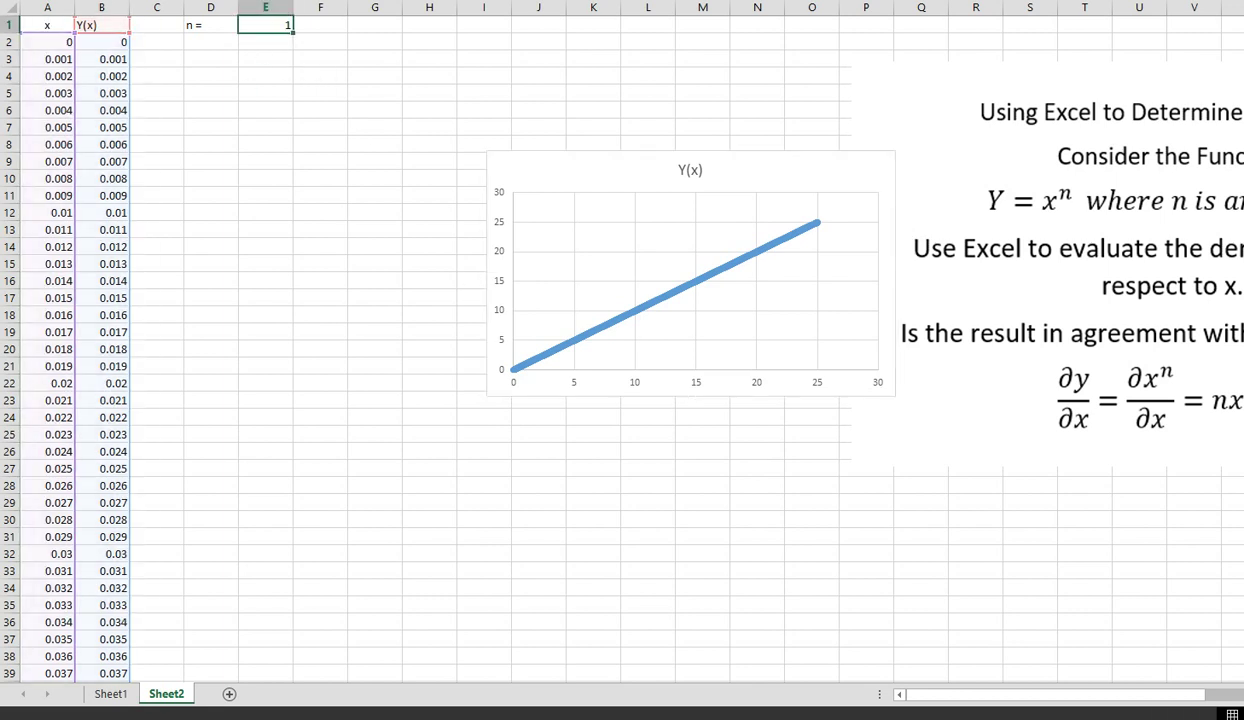
text(2)
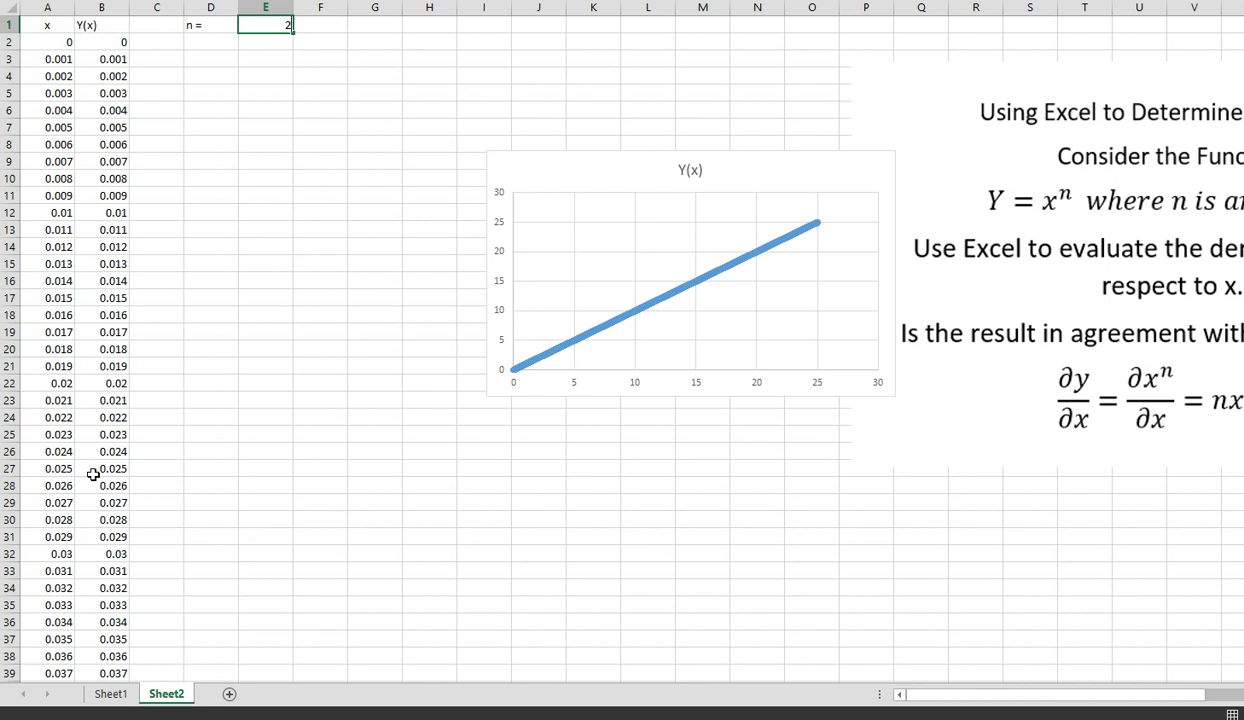
key(Return)
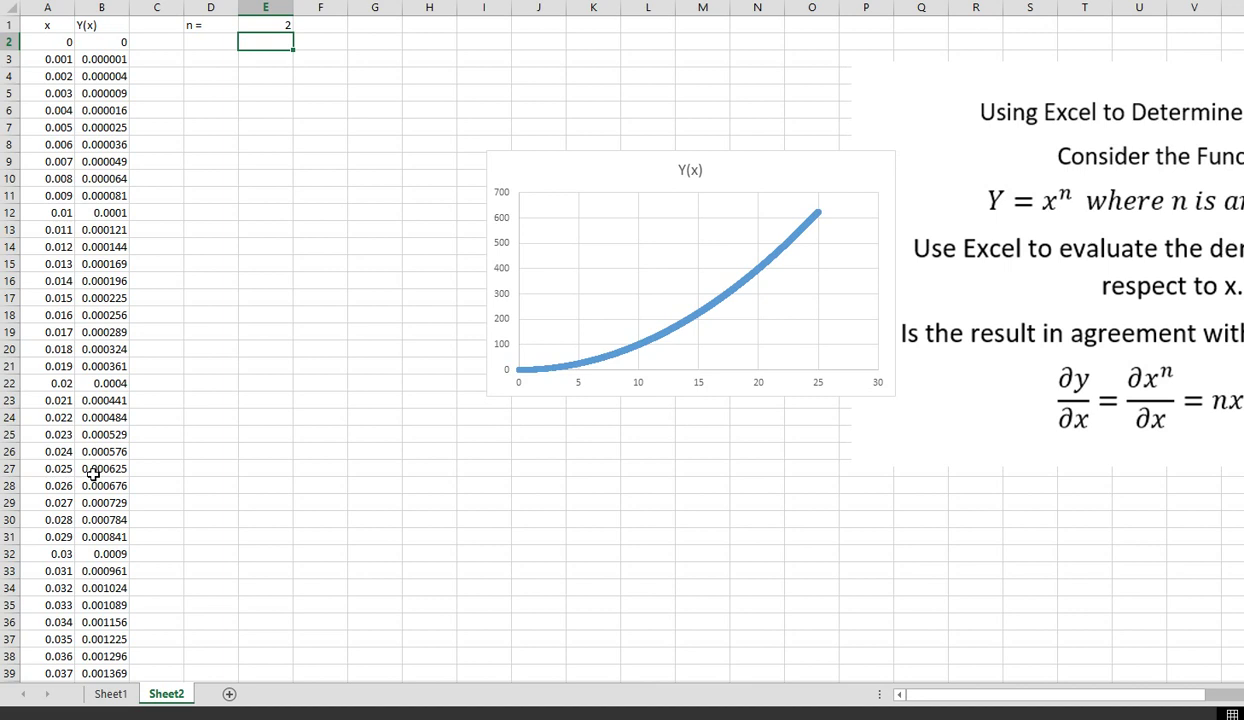
click(270, 24)
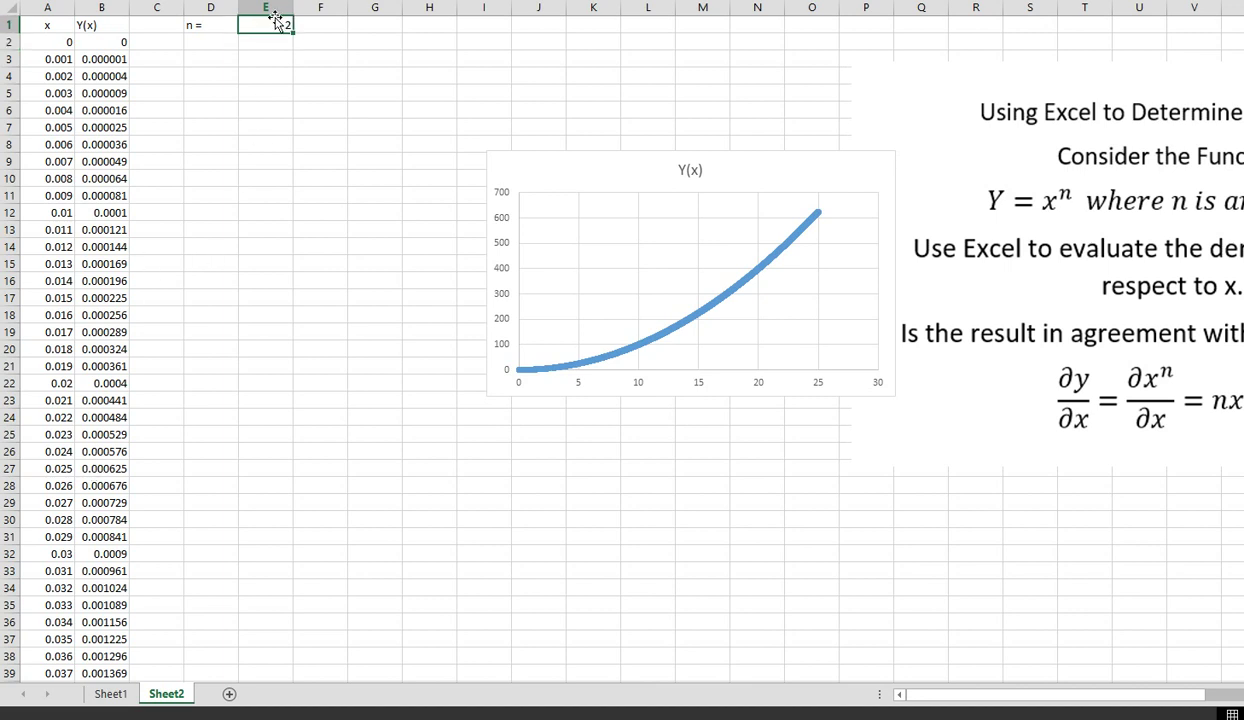
text(3)
key(Return)
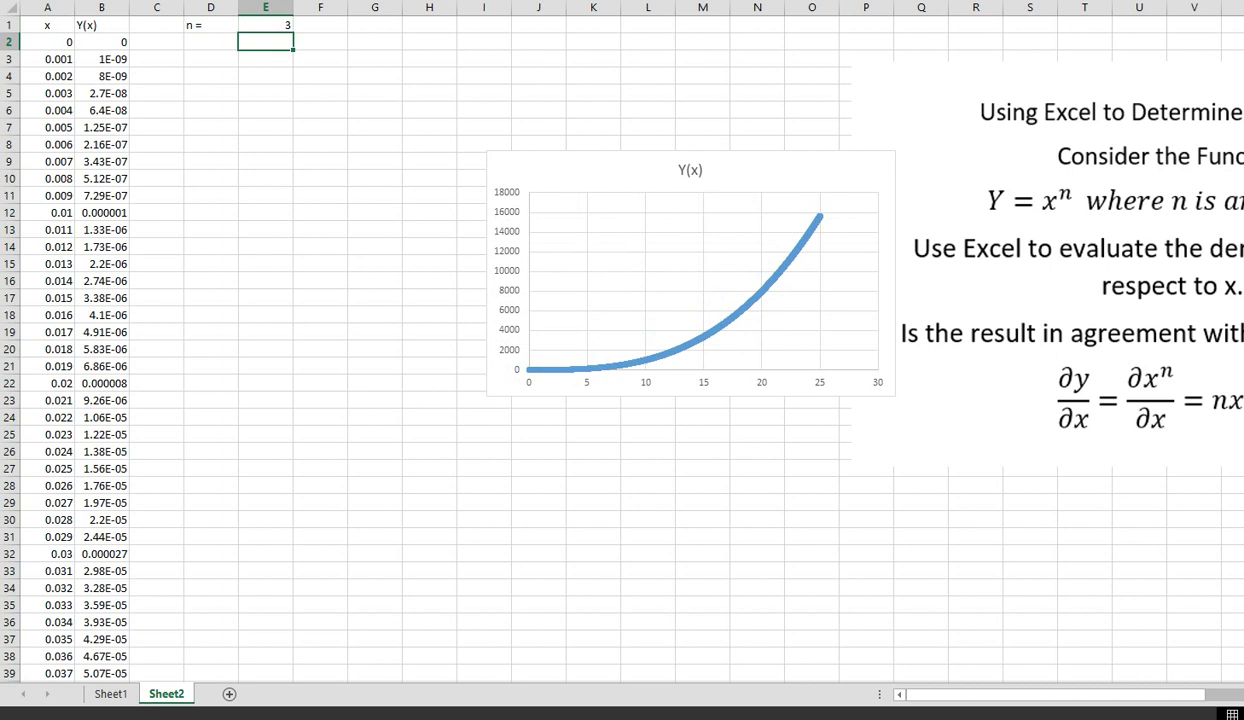
click(282, 23)
text(0)
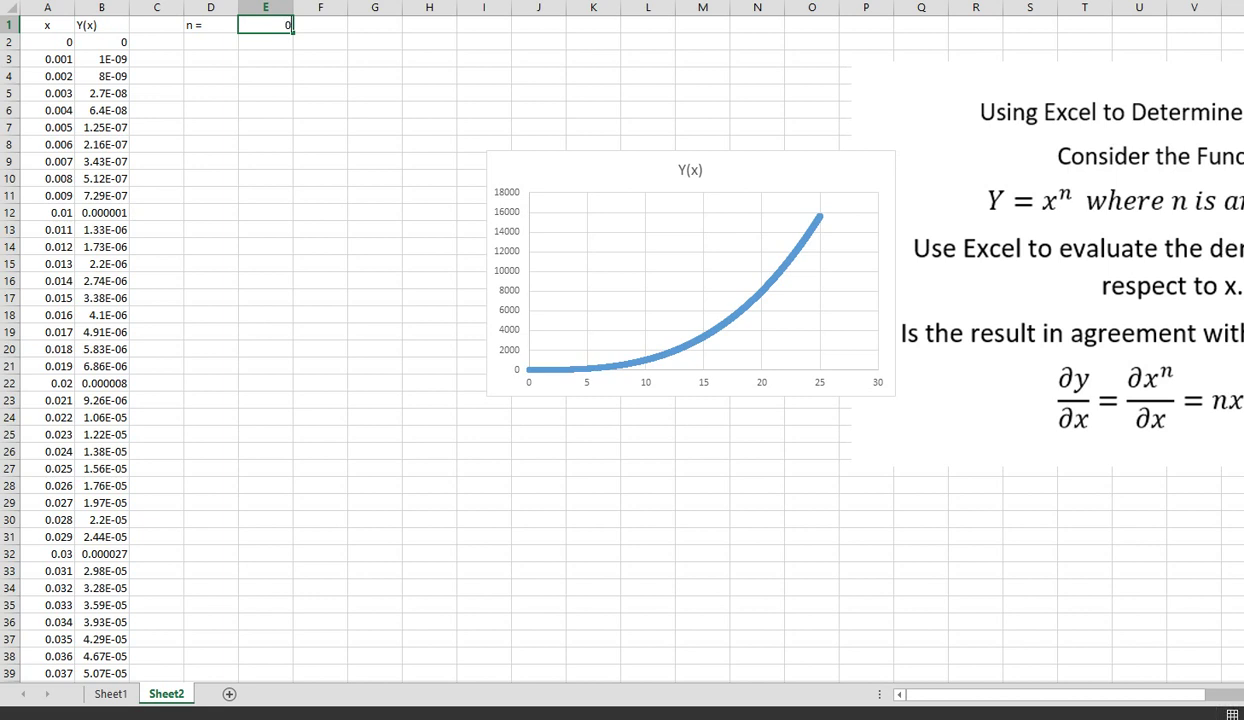
key(Return)
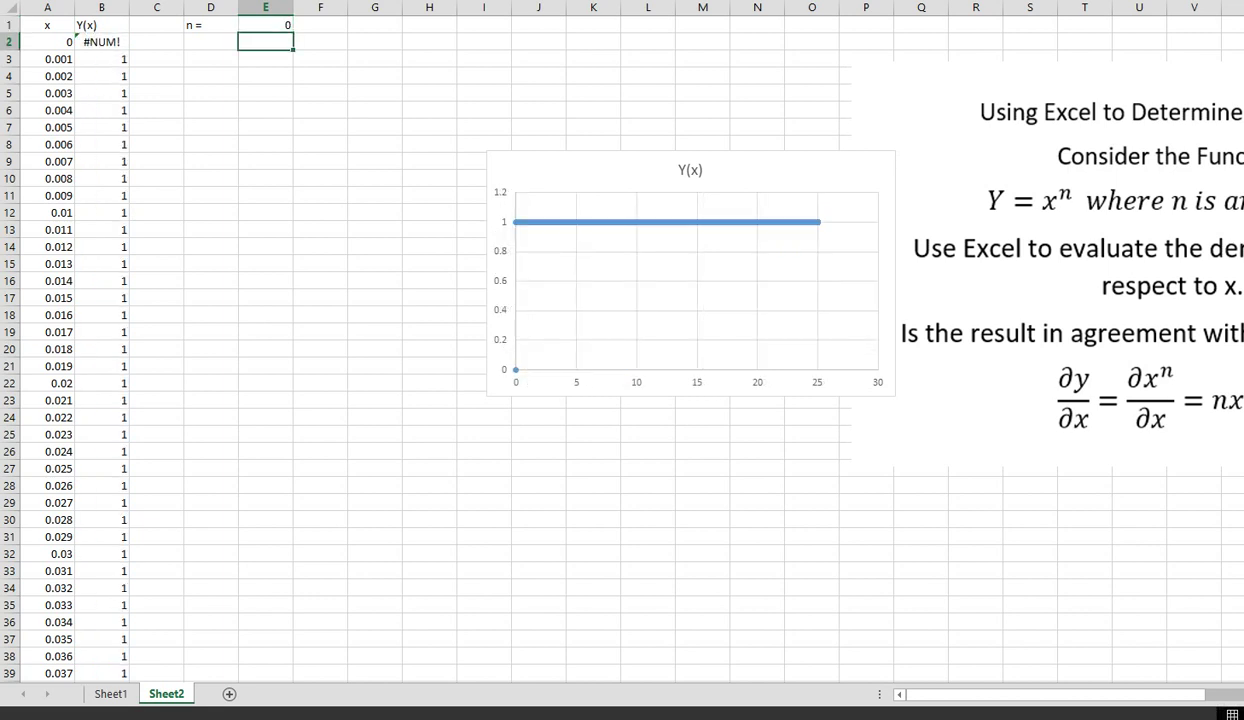
click(280, 22)
text(2)
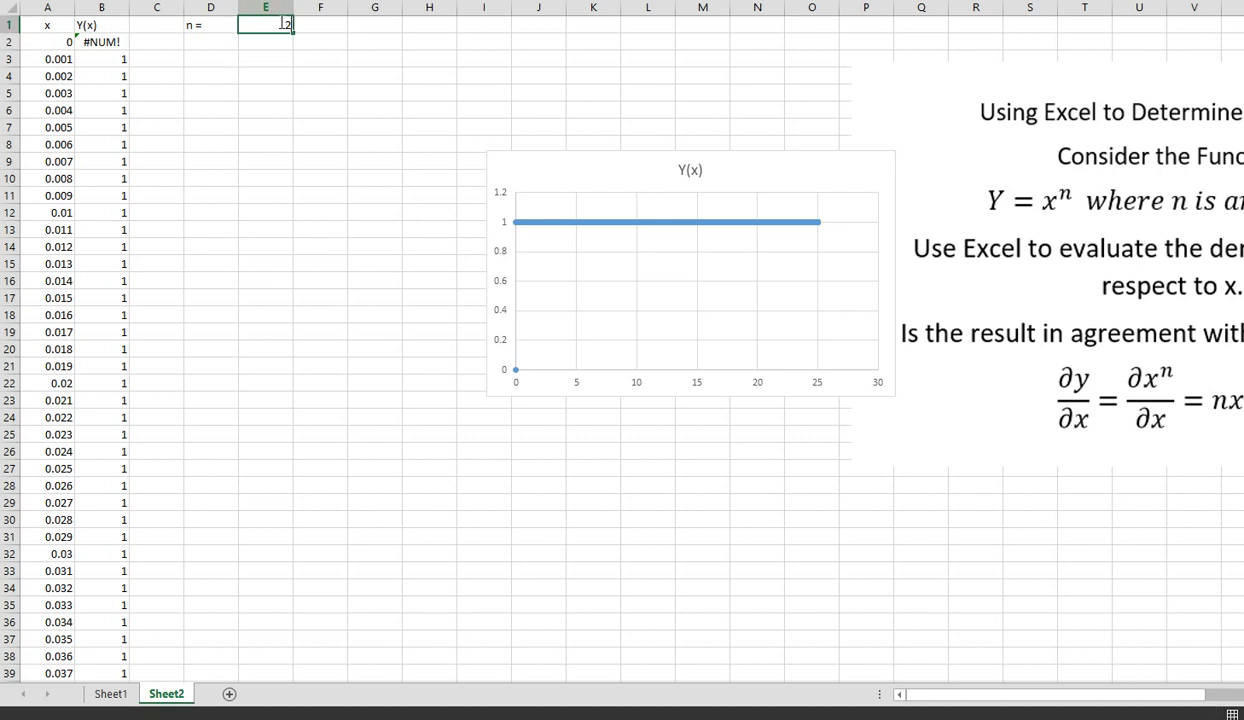
key(Return)
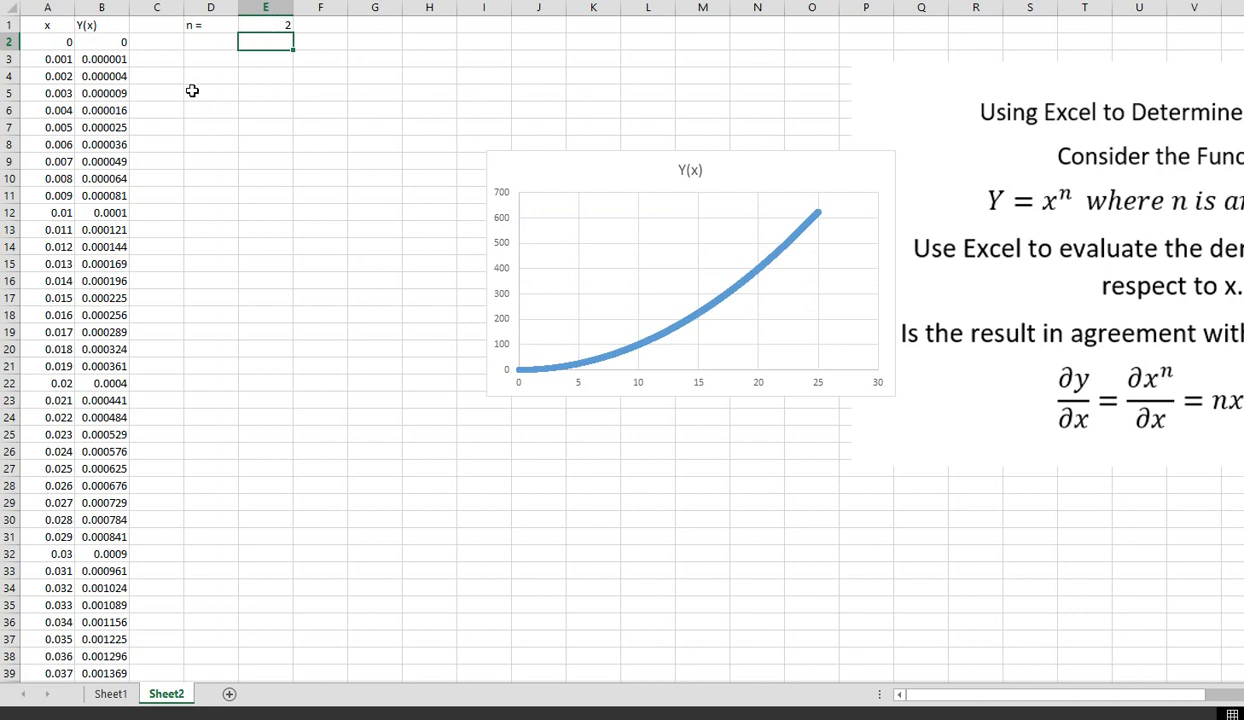
Step: Head column C with dY/dx in C1 and enter the finite-difference formula =(B3-B2)/.001 in C2
click(150, 26)
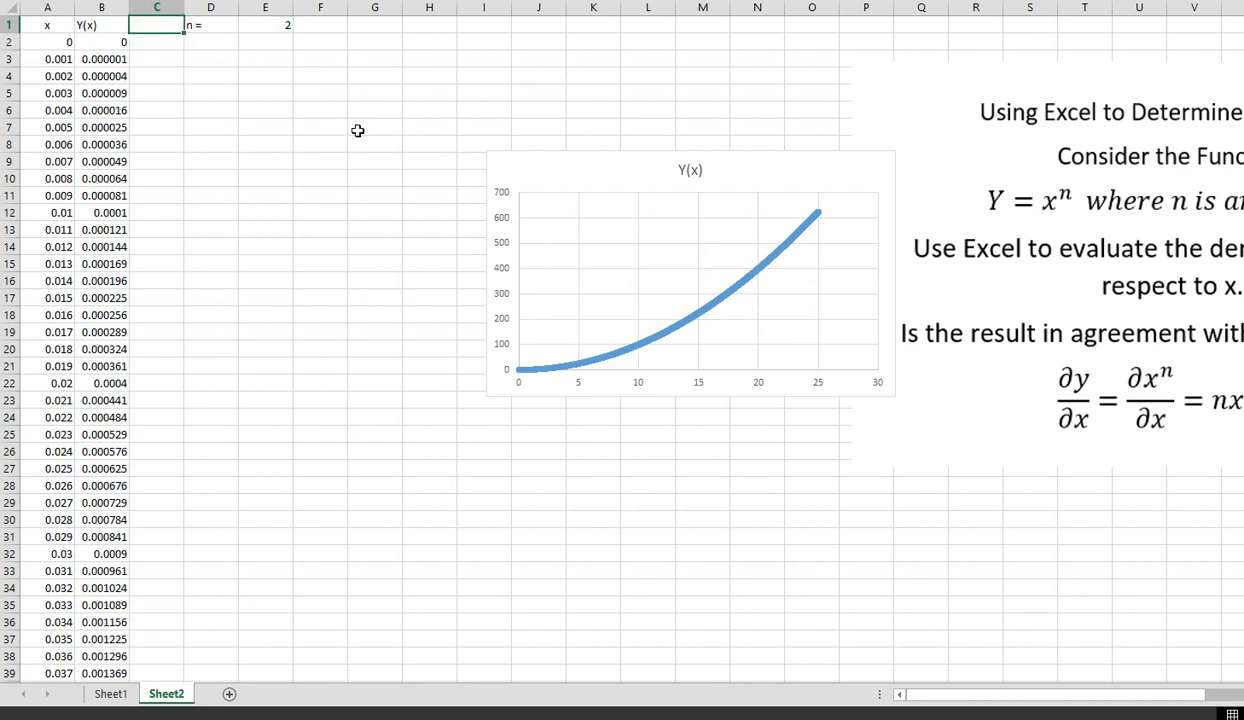
text(dY/dx)
key(Return)
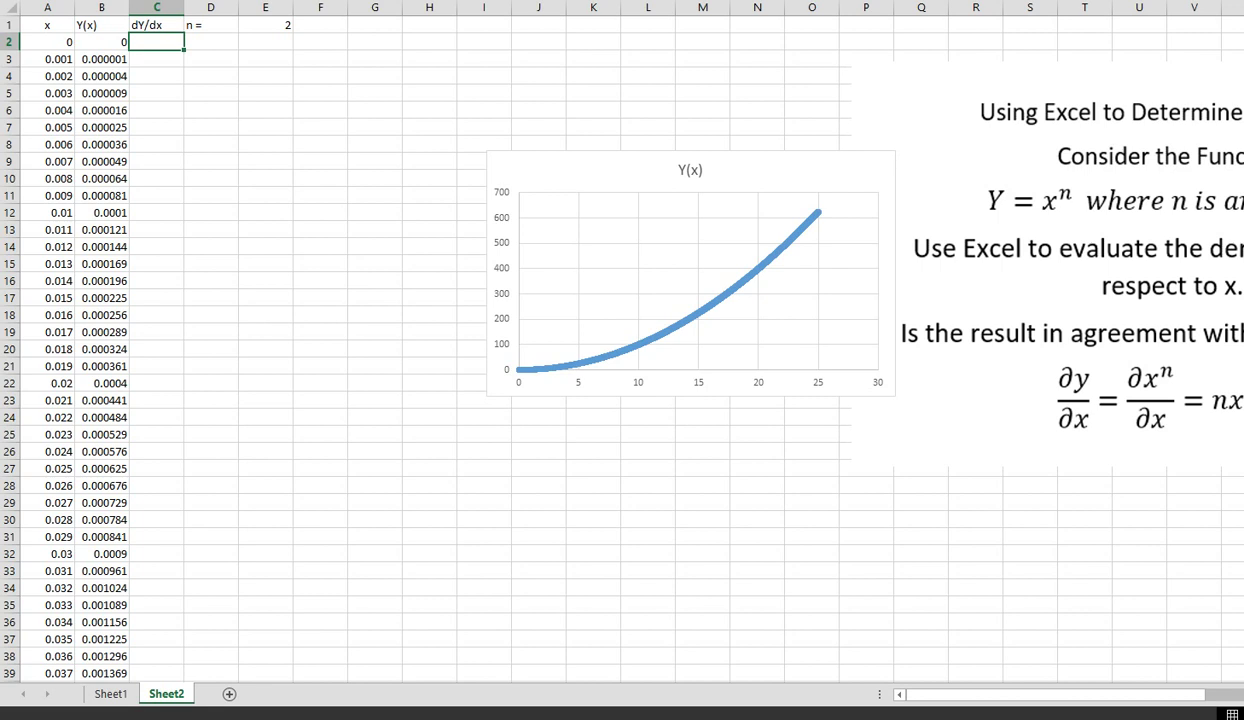
text(=()
click(100, 57)
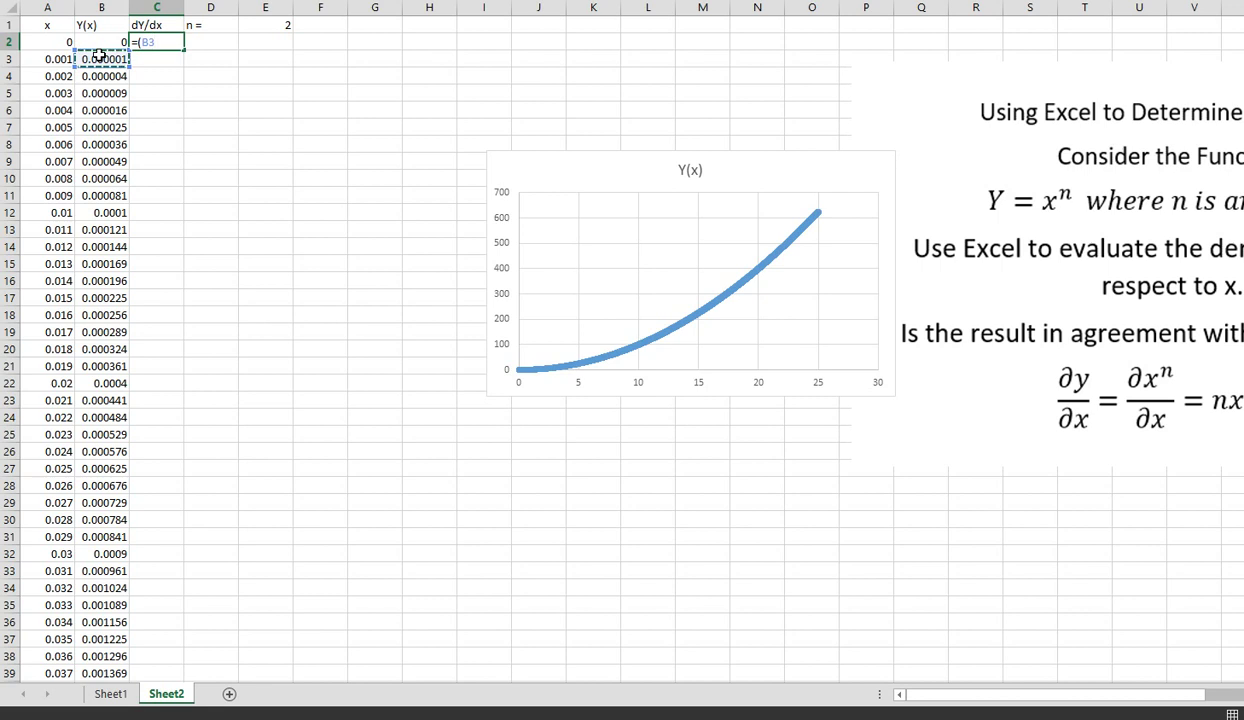
text(-)
click(104, 42)
text()/)
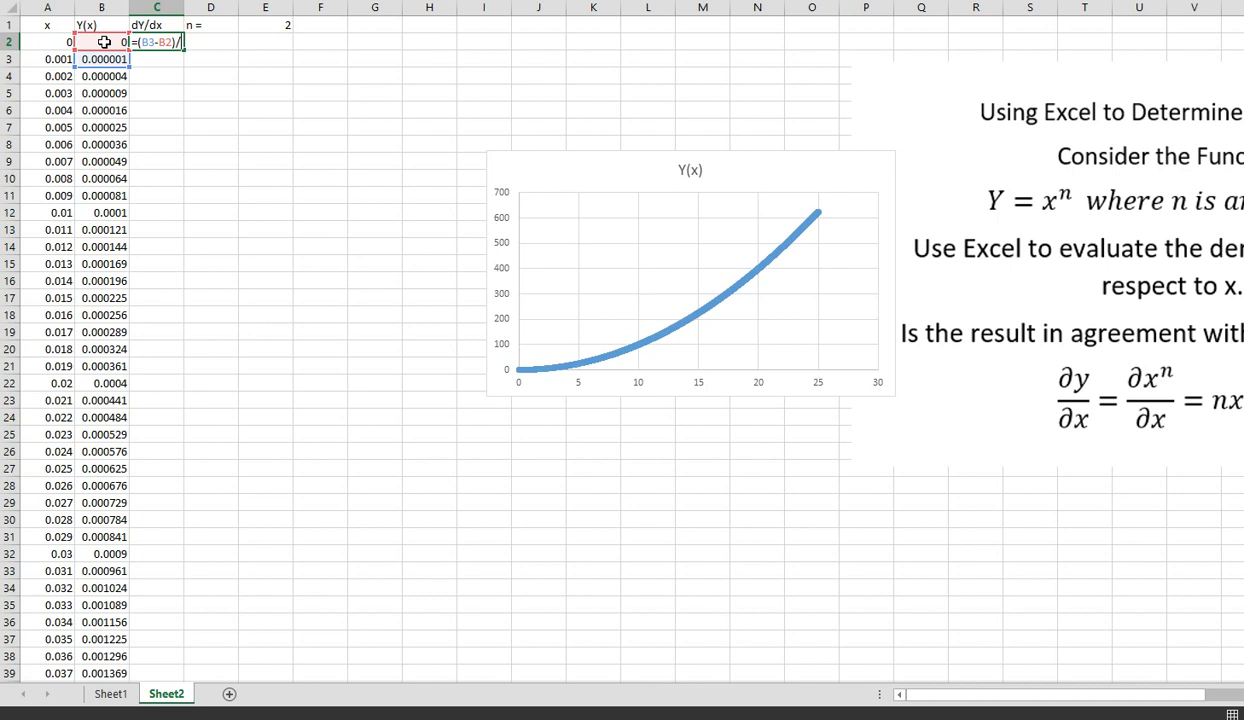
text(.001)
key(Return)
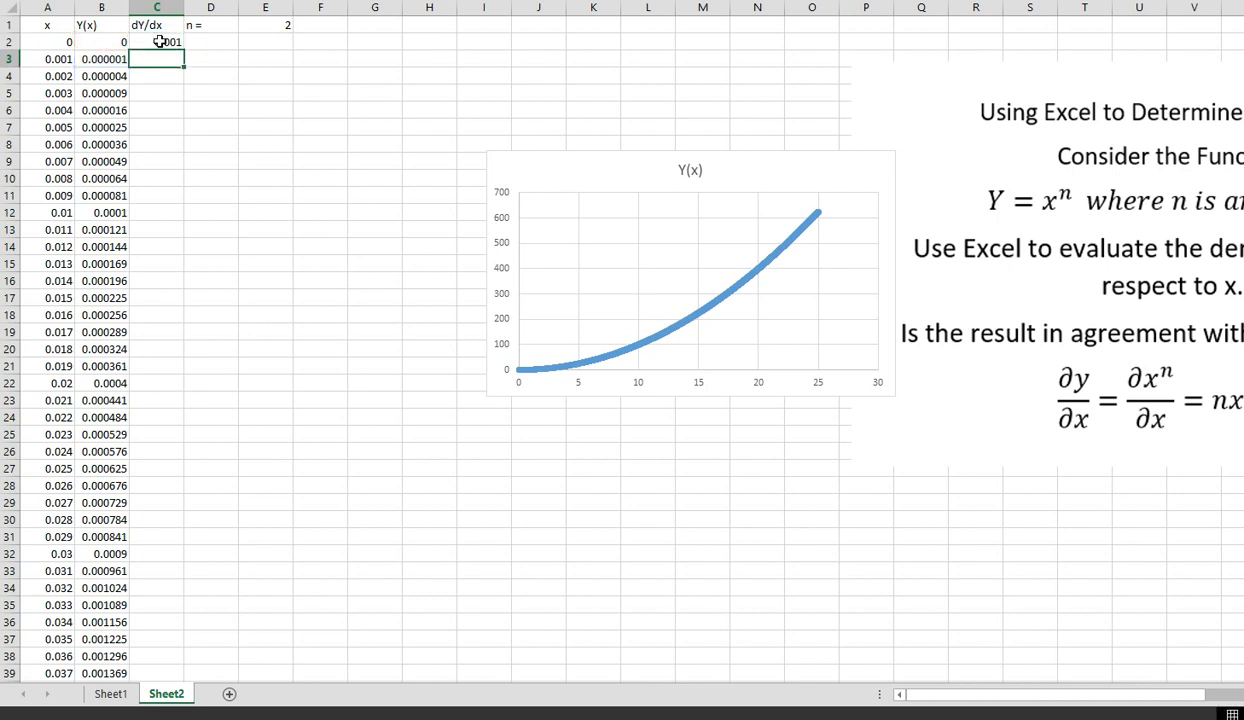
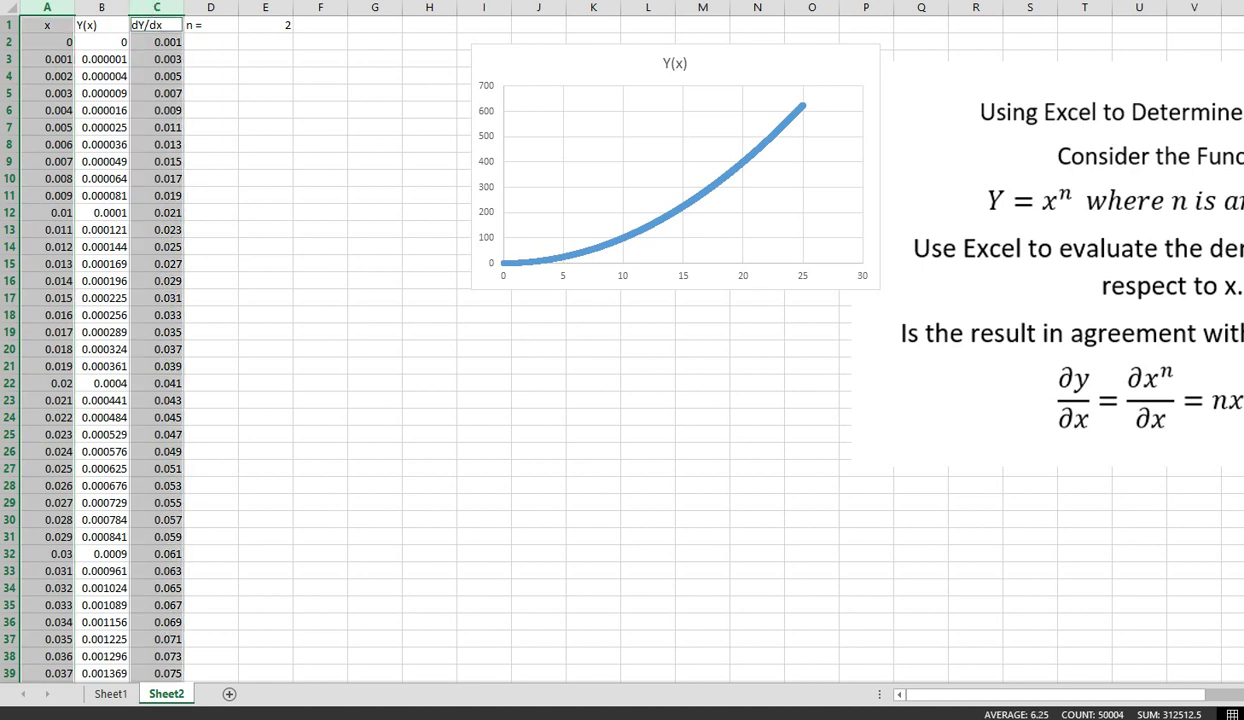
Step: Insert a scatter chart of dY/dx against x below the Y(x) chart, with its vertical axis bounded from 0 to 50
click(489, 6)
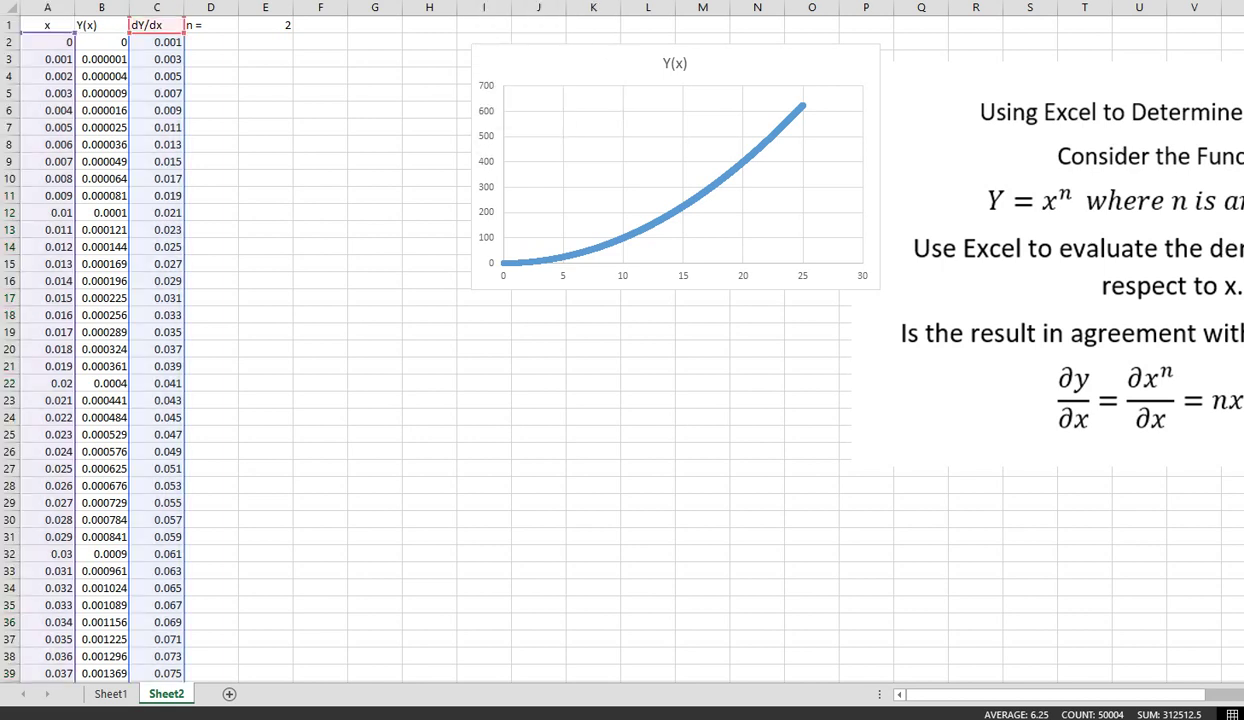
mouse_move(798, 267)
mouse_down()
mouse_move(786, 325)
mouse_move(739, 327)
mouse_up()
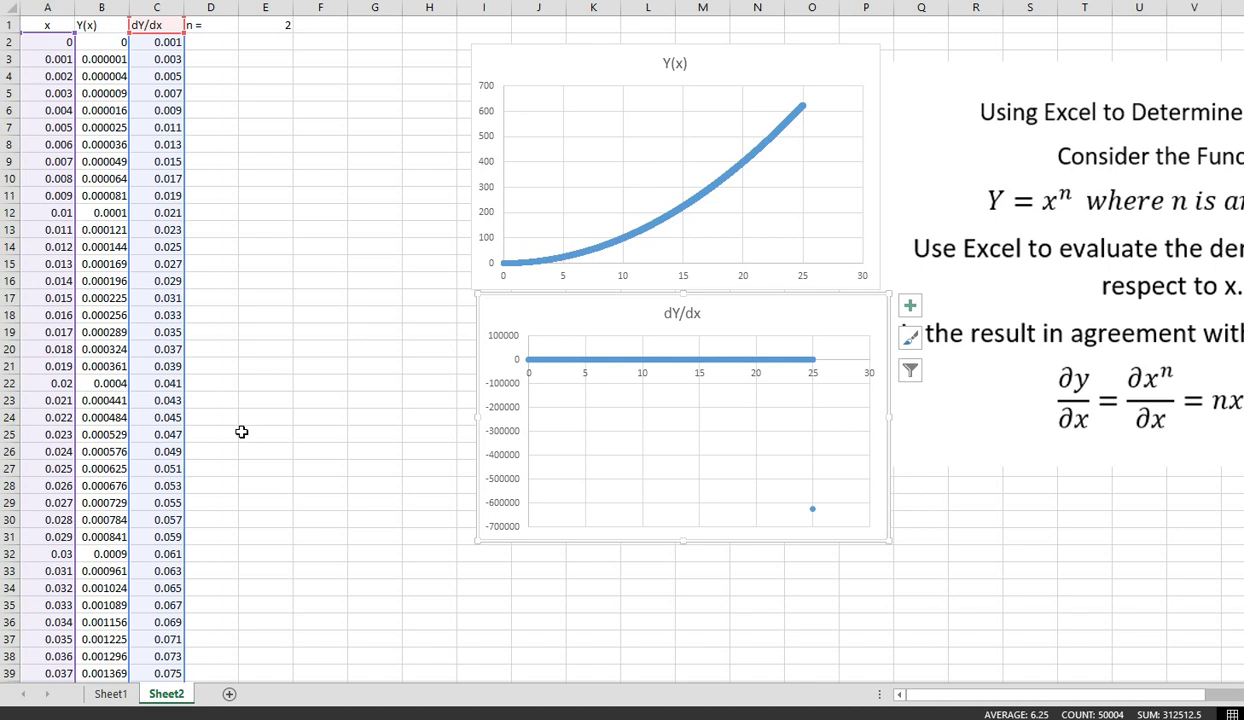
double_click(505, 394)
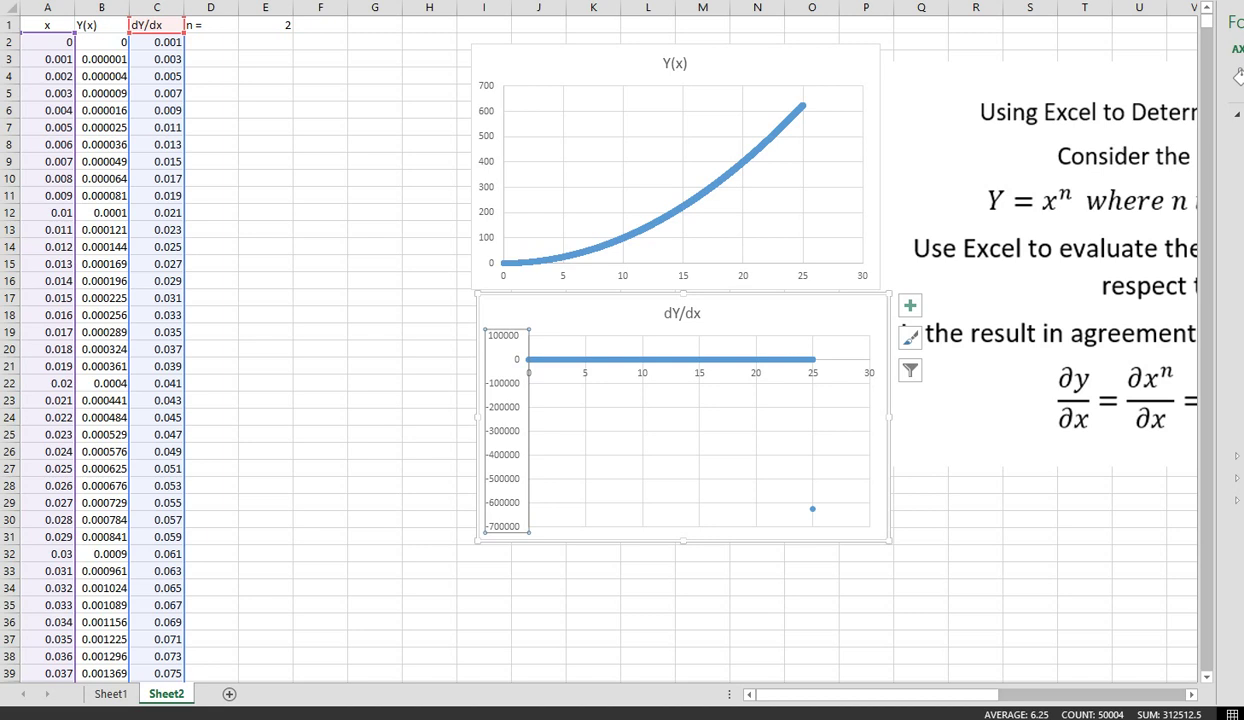
key(Return)
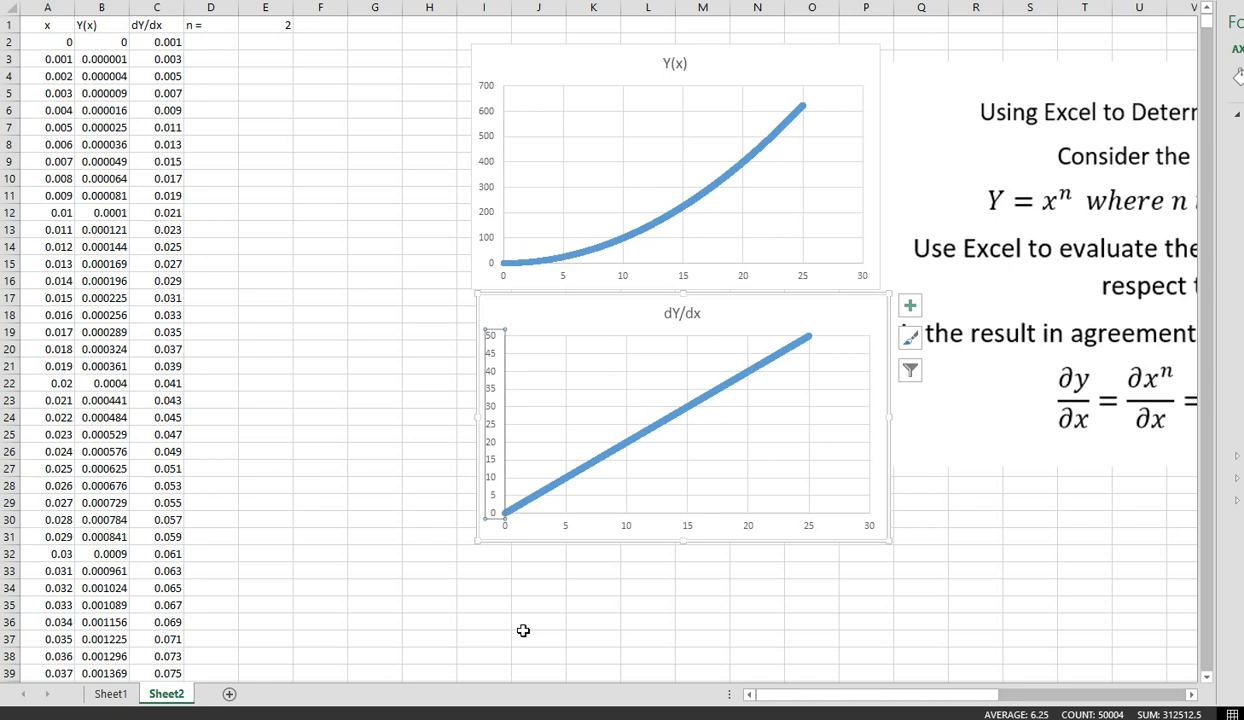
Step: Set the exponent n in E1 to 1 and reduce the dY/dx chart's vertical axis maximum to 5
click(270, 26)
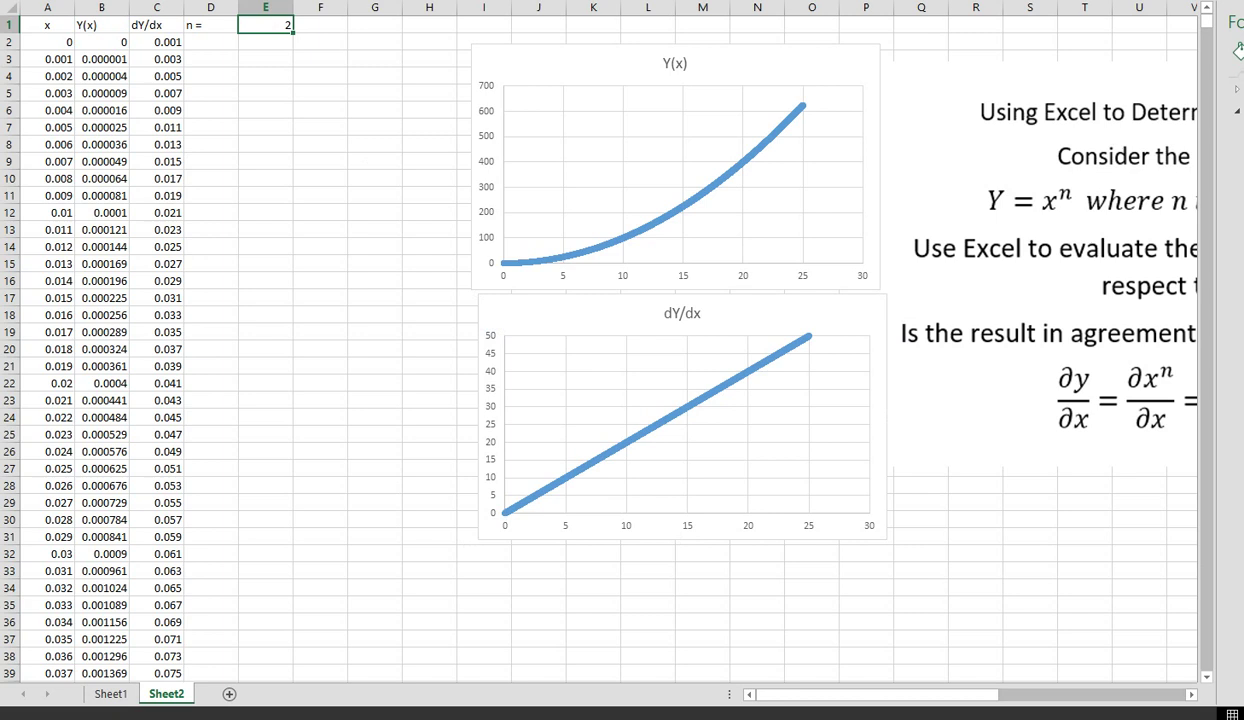
text(1)
key(Return)
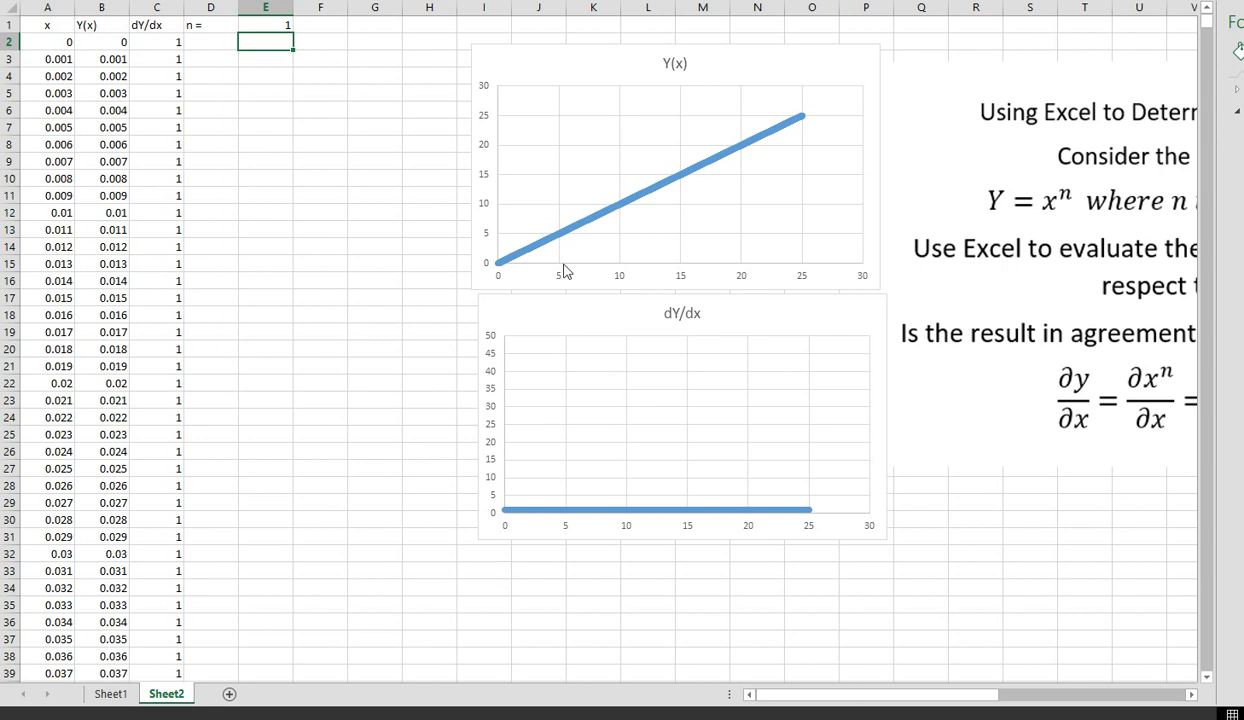
click(489, 436)
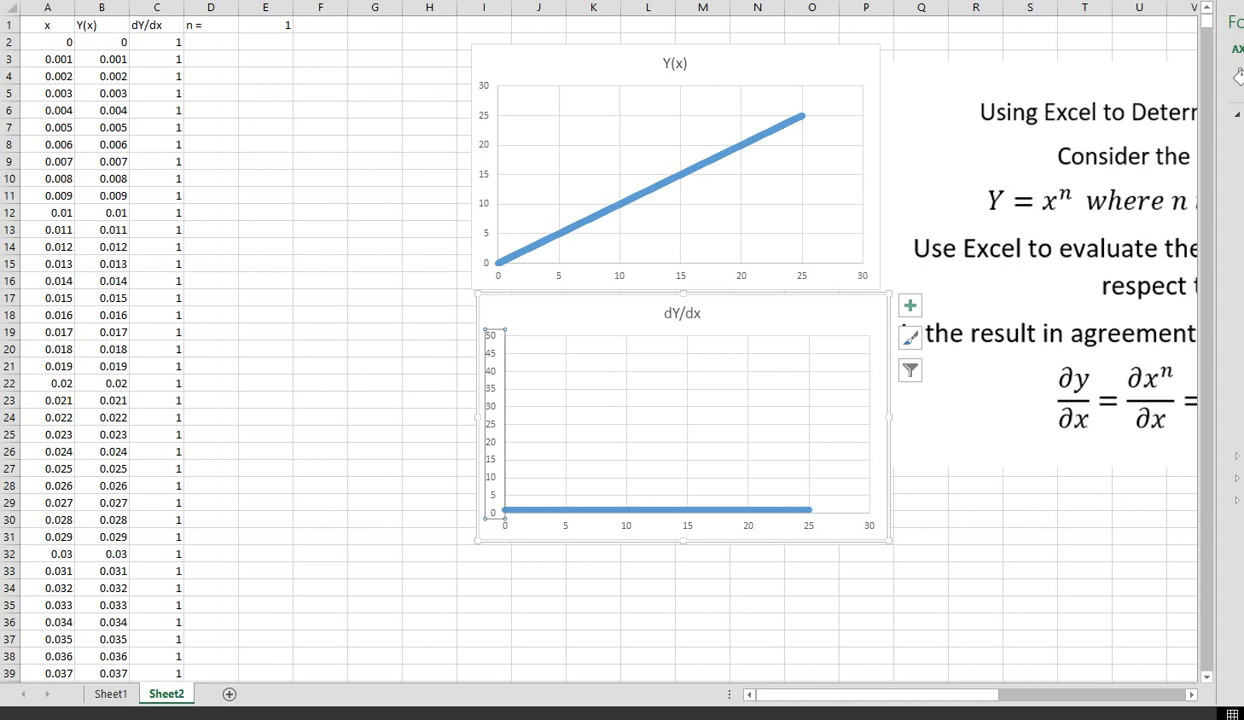
key(Return)
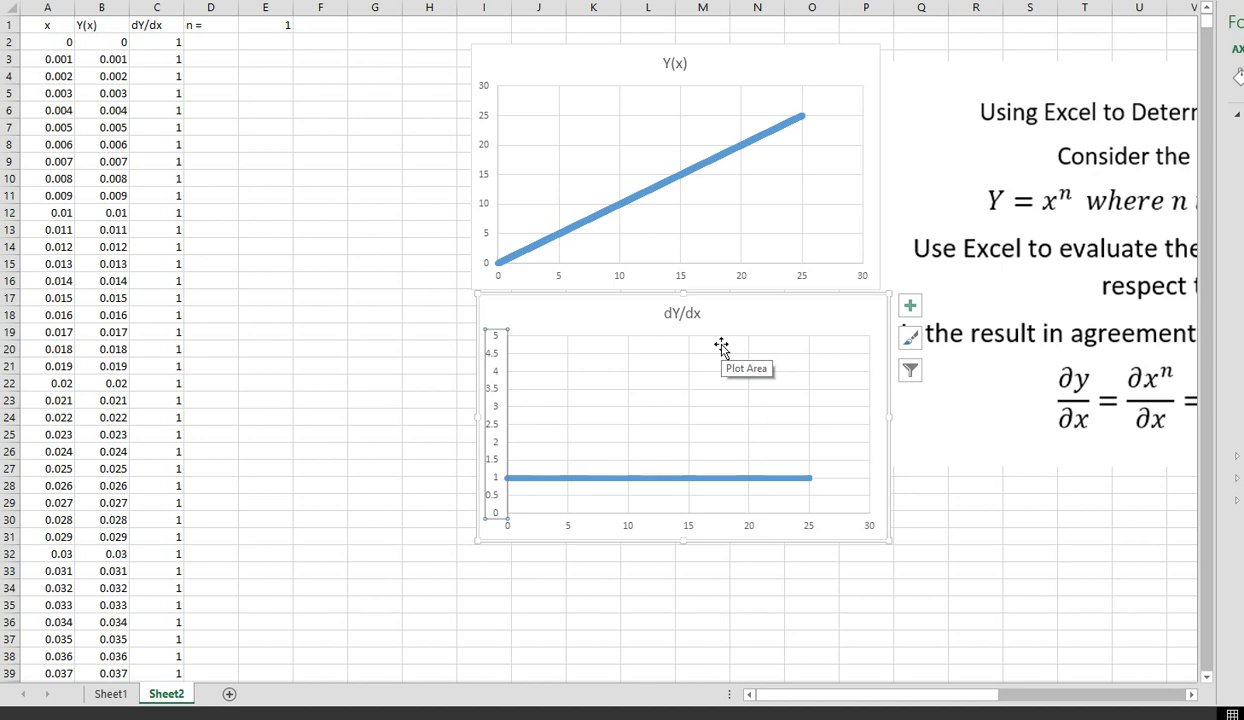
Step: Set the exponent n in E1 to 0 and move the dY/dx chart down about two rows, away from the Y(x) chart
click(258, 25)
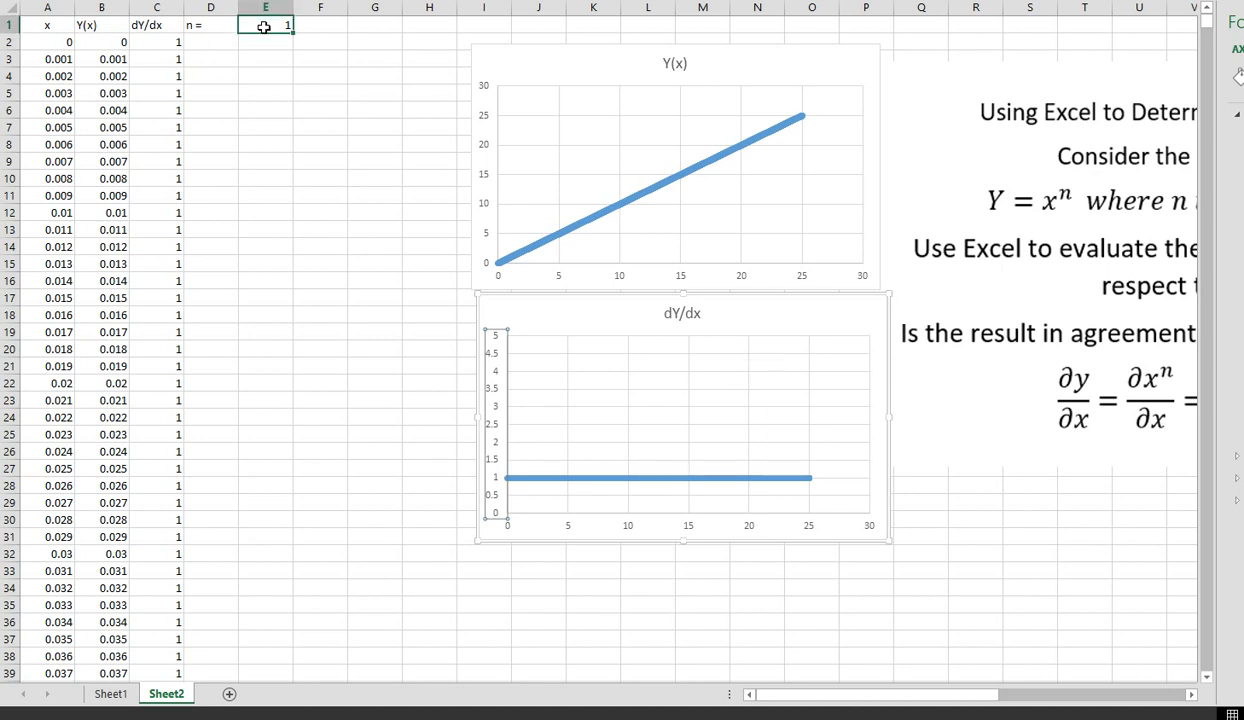
text(0)
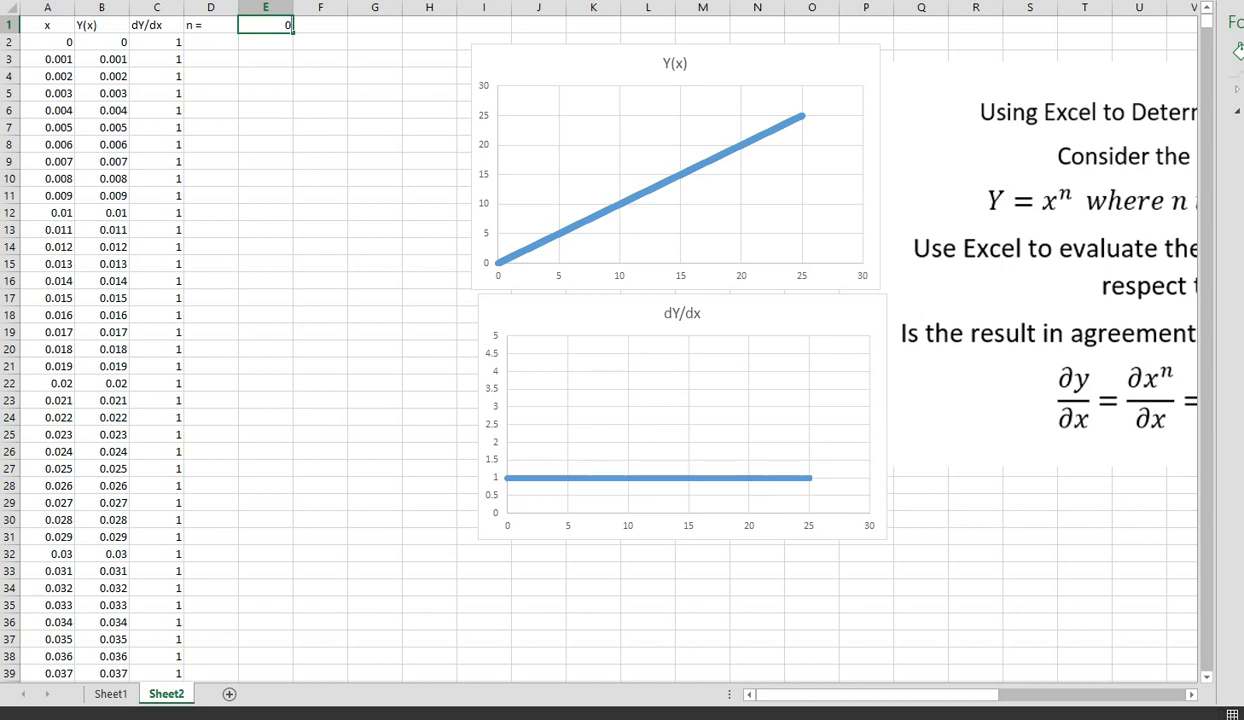
key(Return)
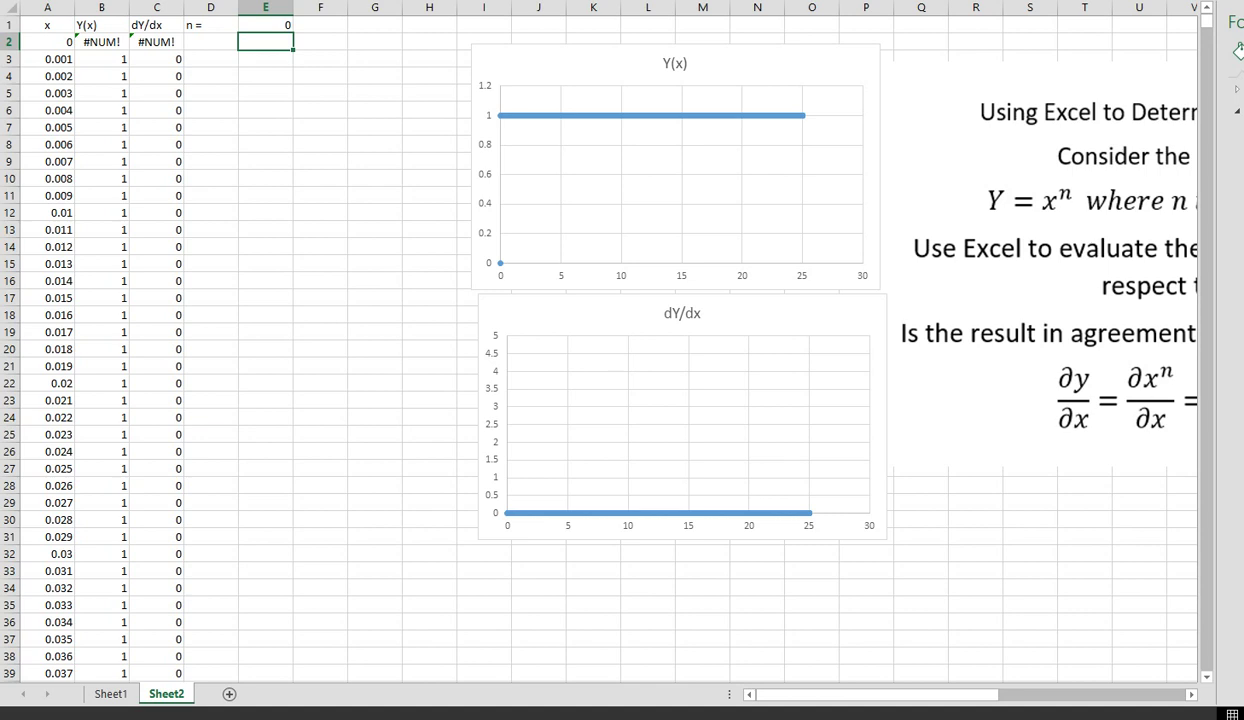
drag(564, 314, 536, 344)
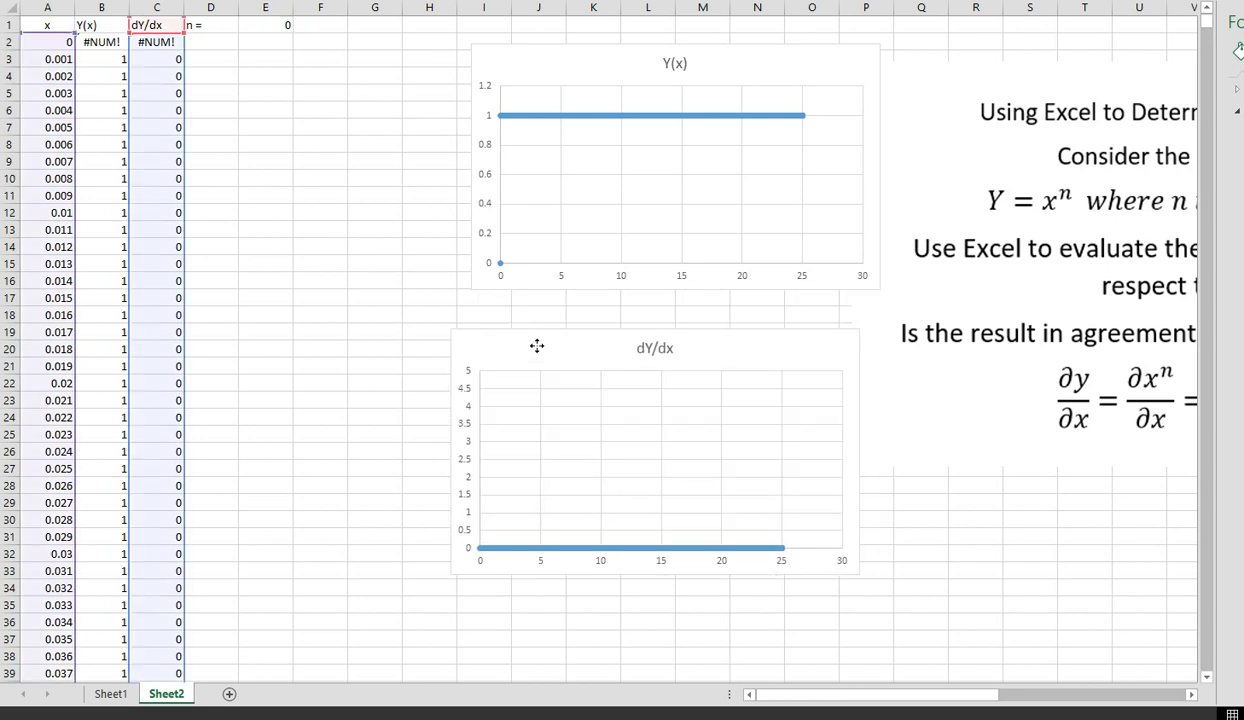
Step: Add axis titles to the Y(x) chart, naming the horizontal axis x and the vertical axis Y(x)
click(841, 62)
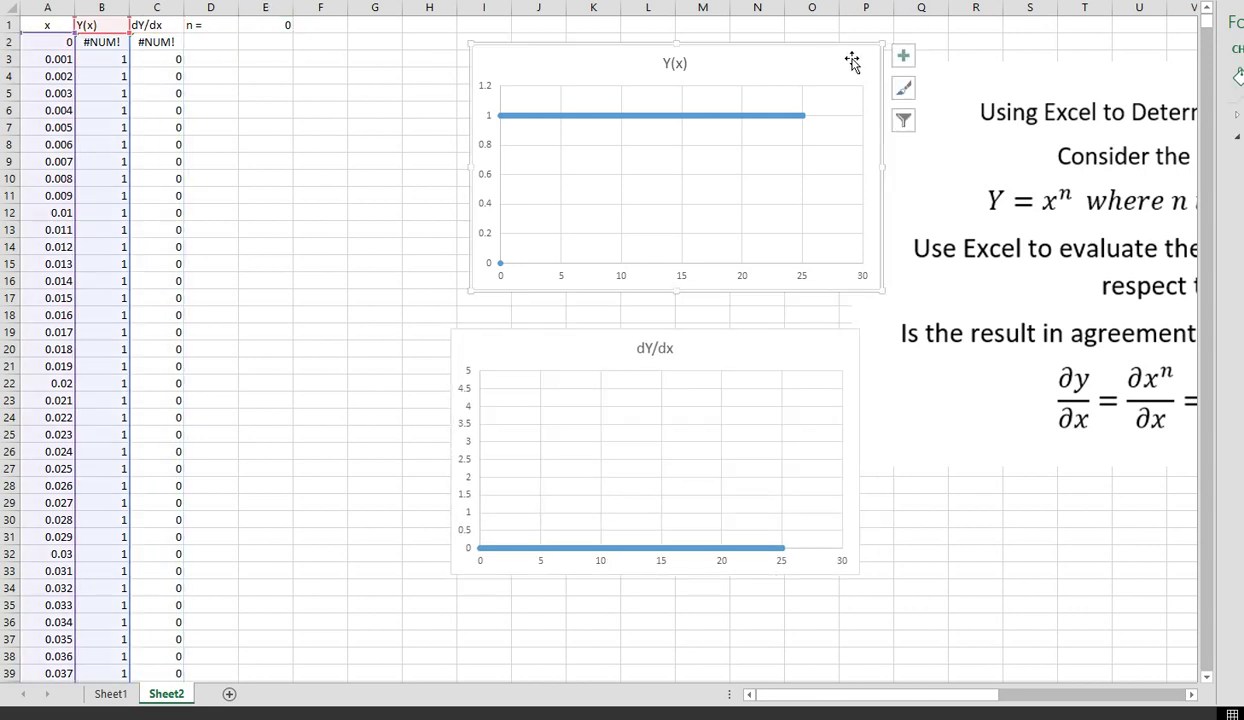
click(903, 56)
click(962, 93)
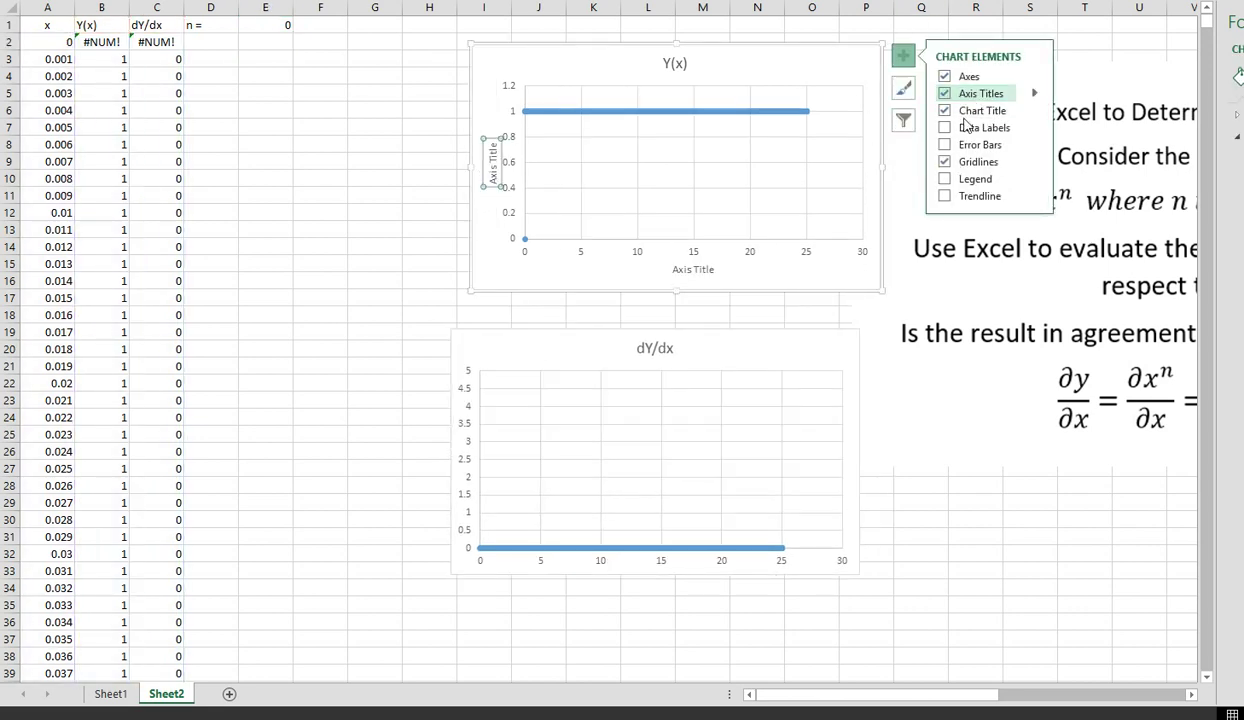
click(693, 270)
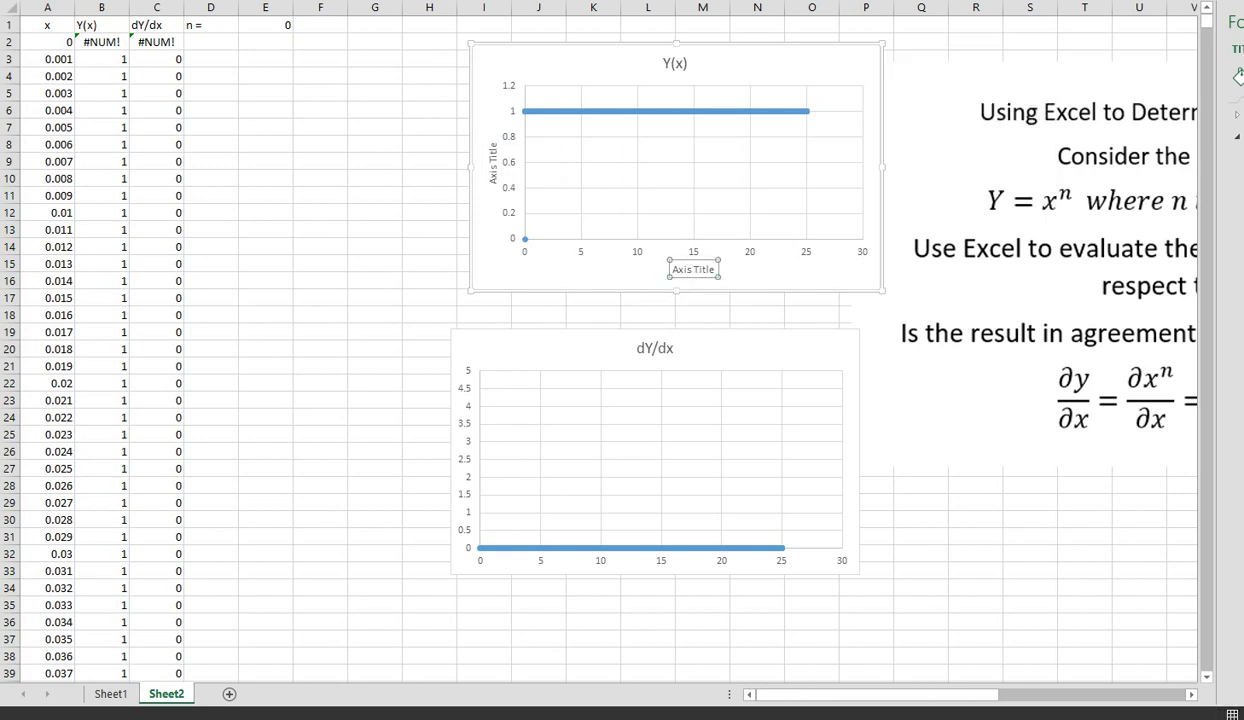
click(493, 176)
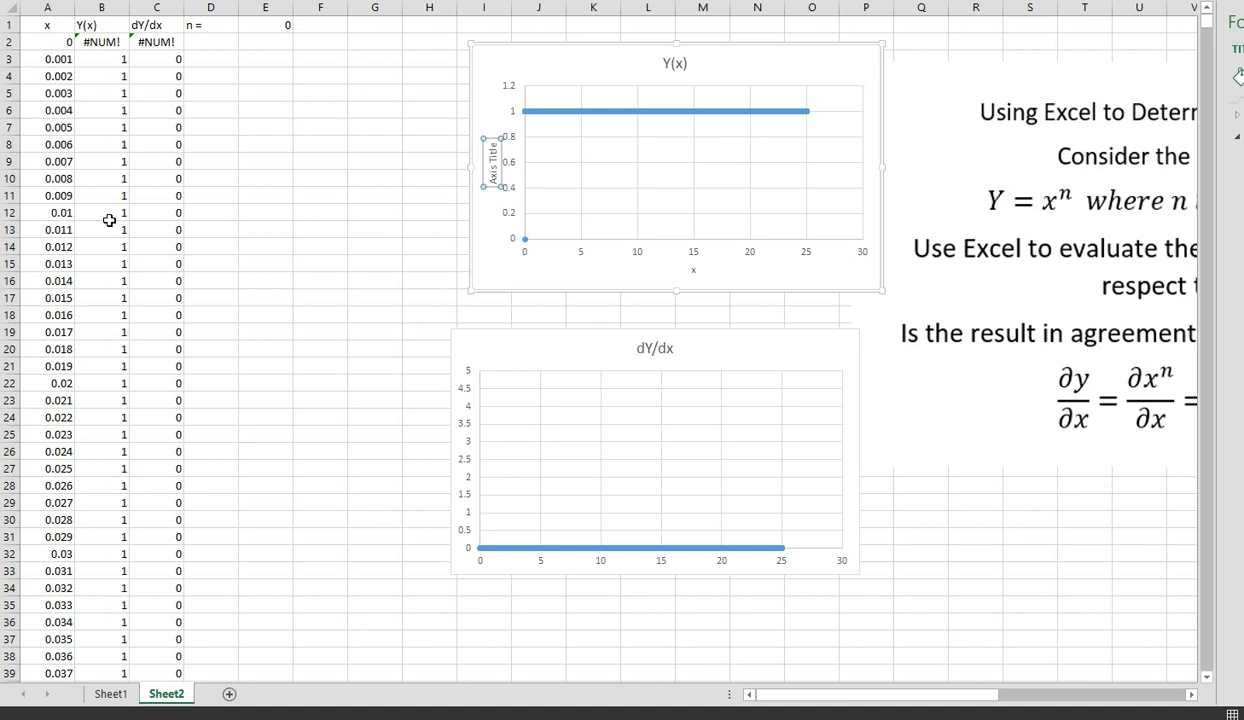
text(Y(x))
key(Return)
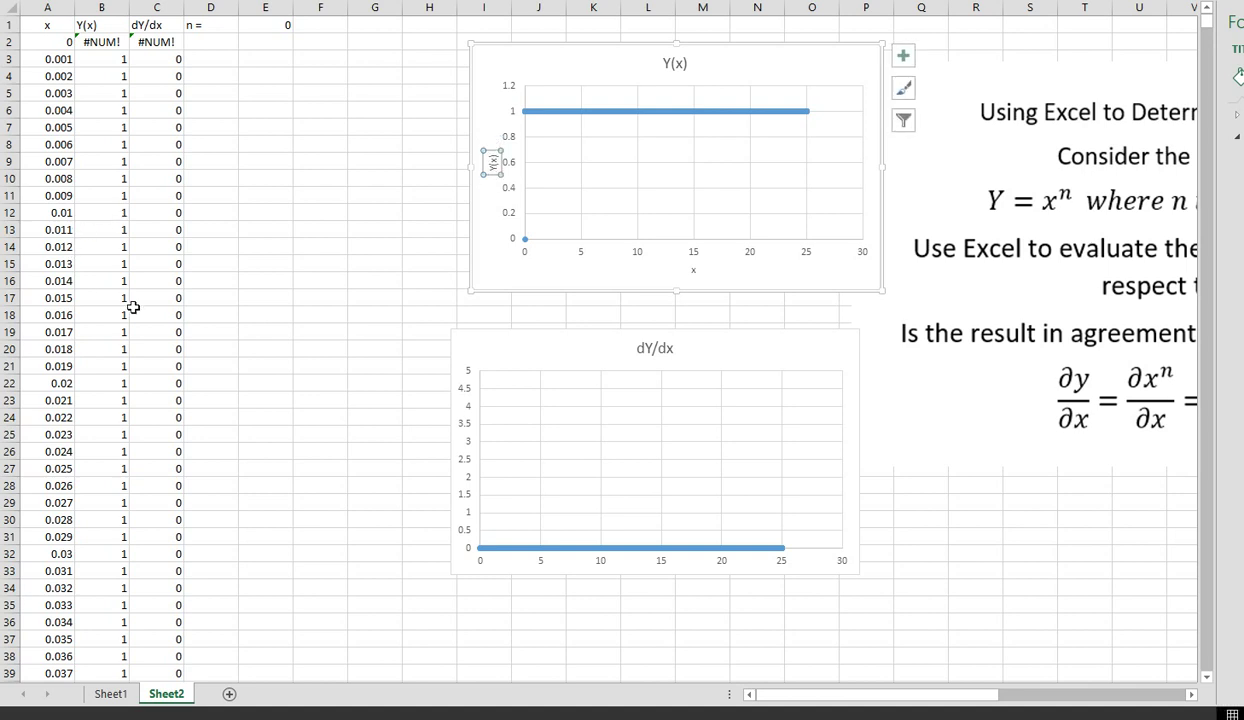
Step: Add axis titles to the dY/dx chart, naming the horizontal axis x and the vertical axis dY/dx
click(832, 352)
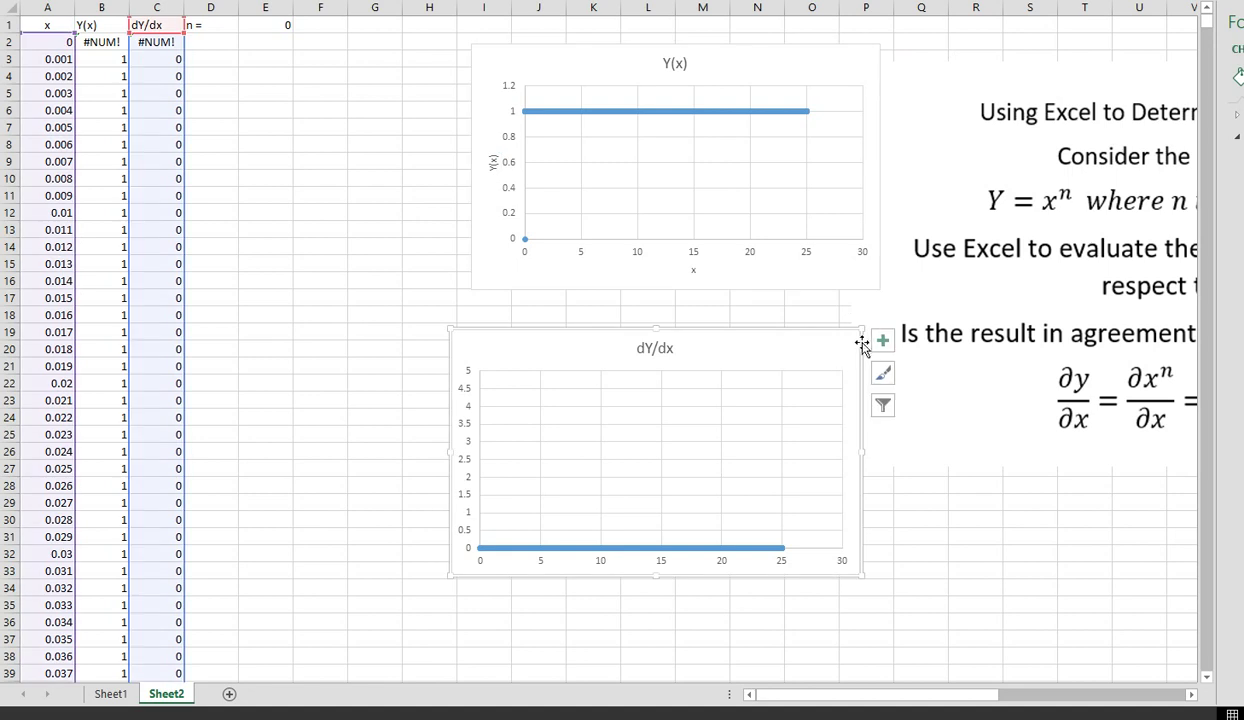
click(879, 345)
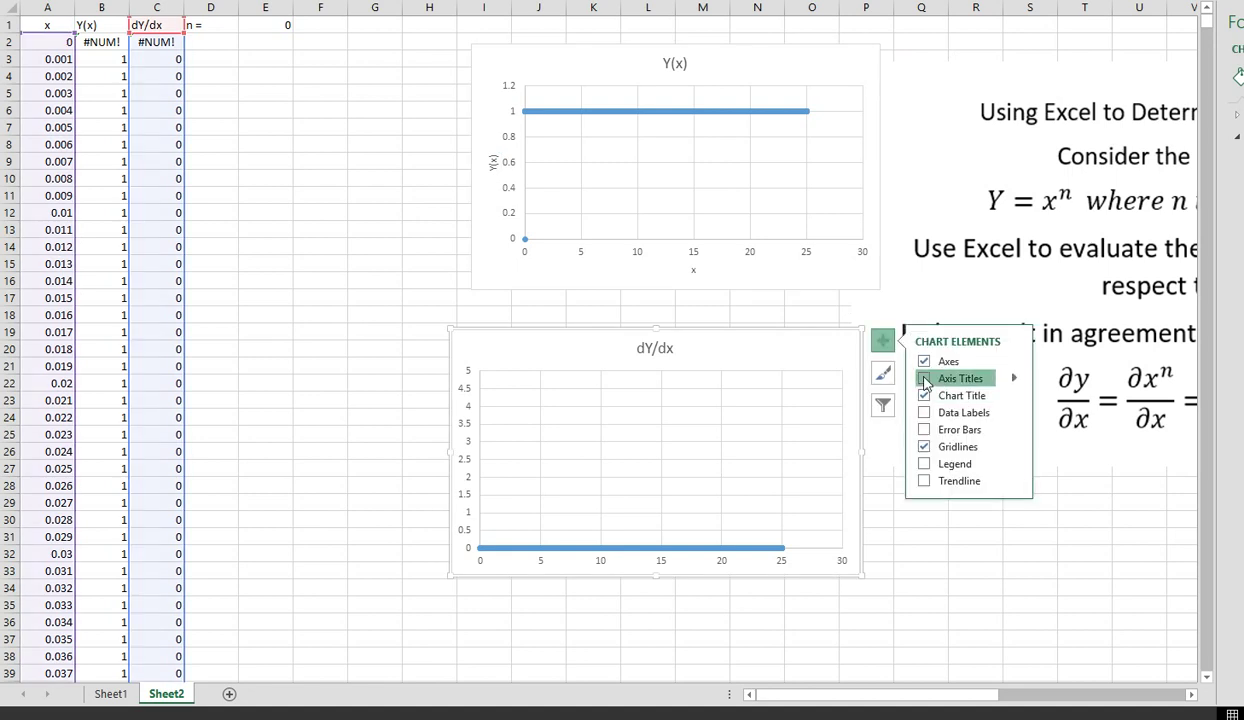
click(923, 378)
click(661, 555)
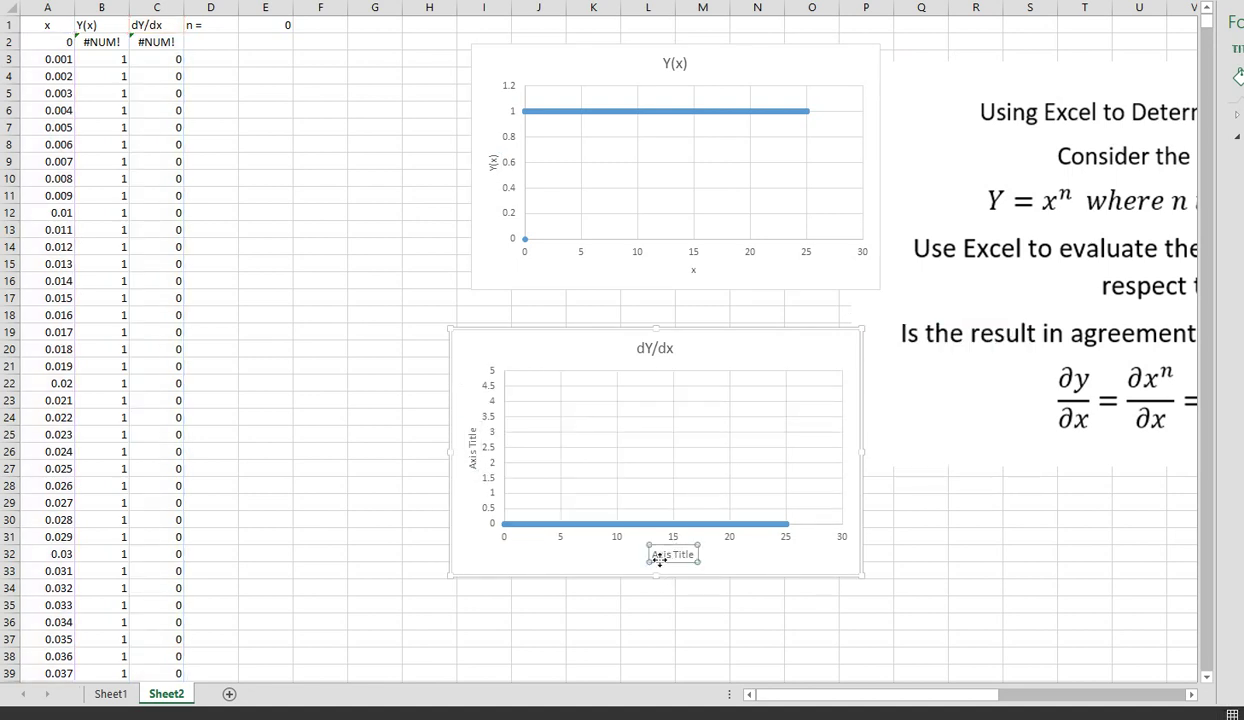
text(x)
click(474, 447)
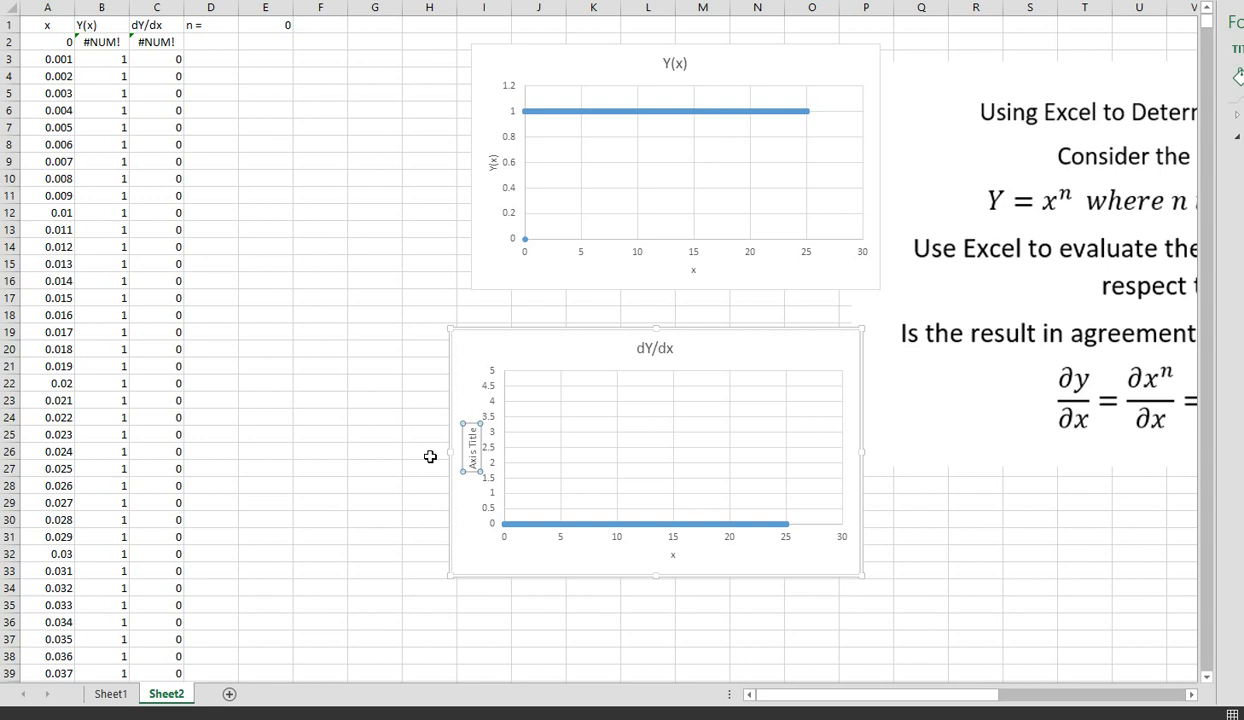
key(Return)
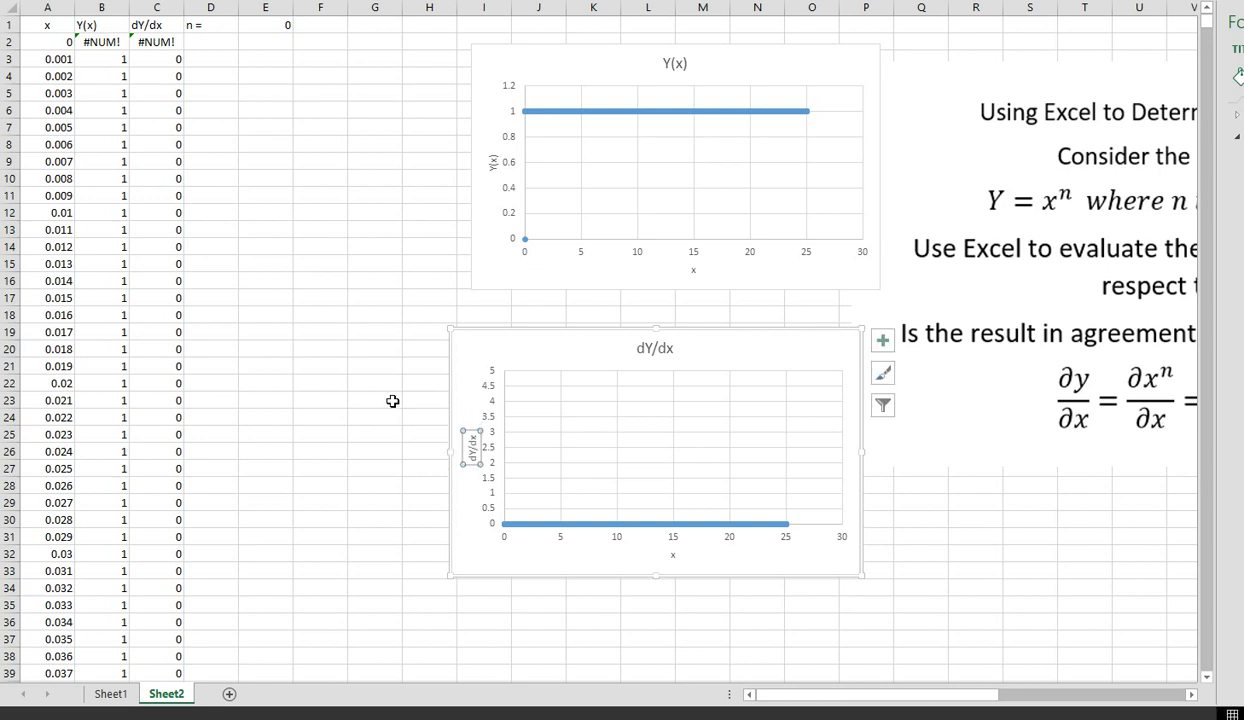
Step: Move the problem statement box about two rows down and half a column left, and set the exponent n in E1 to 1
drag(1027, 86, 1005, 110)
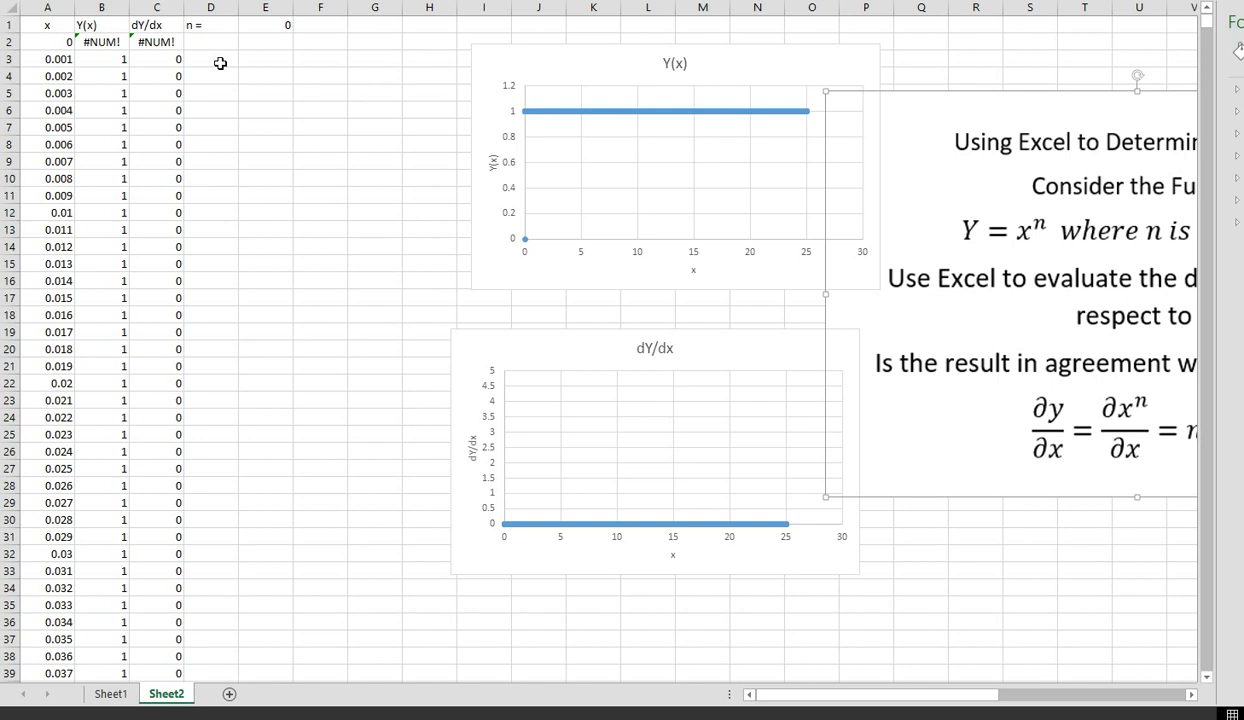
click(268, 25)
text(1)
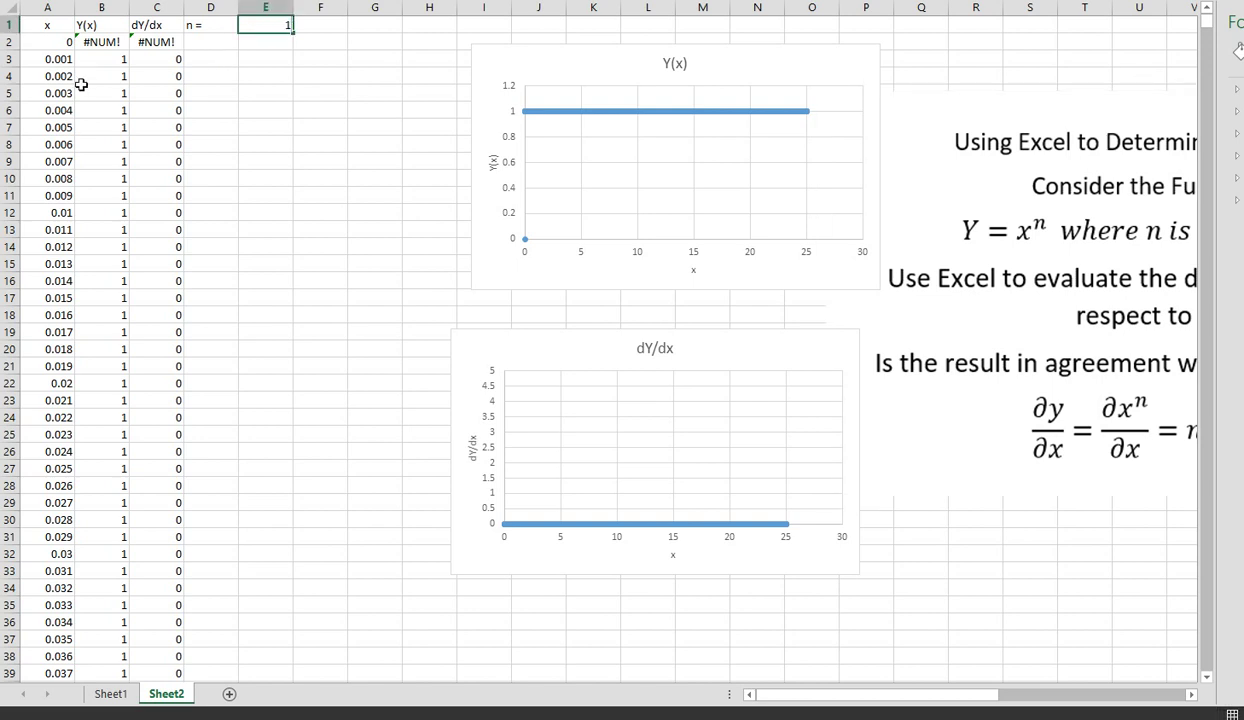
key(Return)
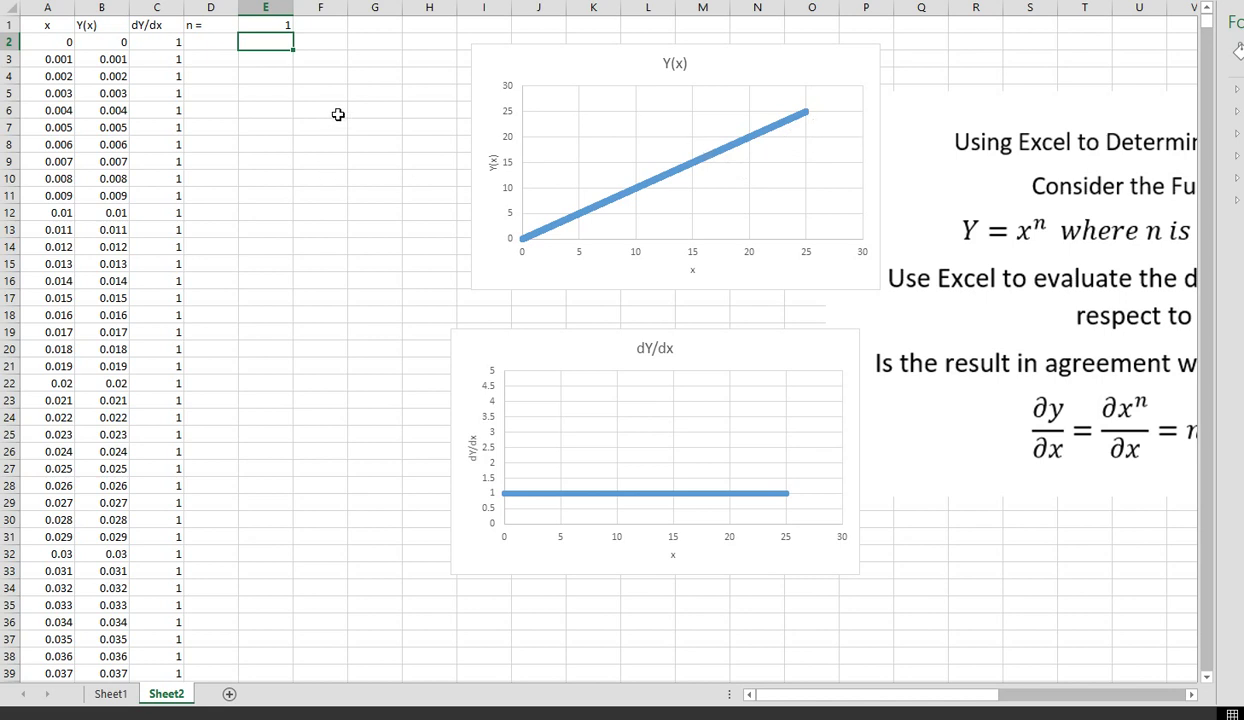
Step: Set the exponent n in E1 to 2
click(271, 23)
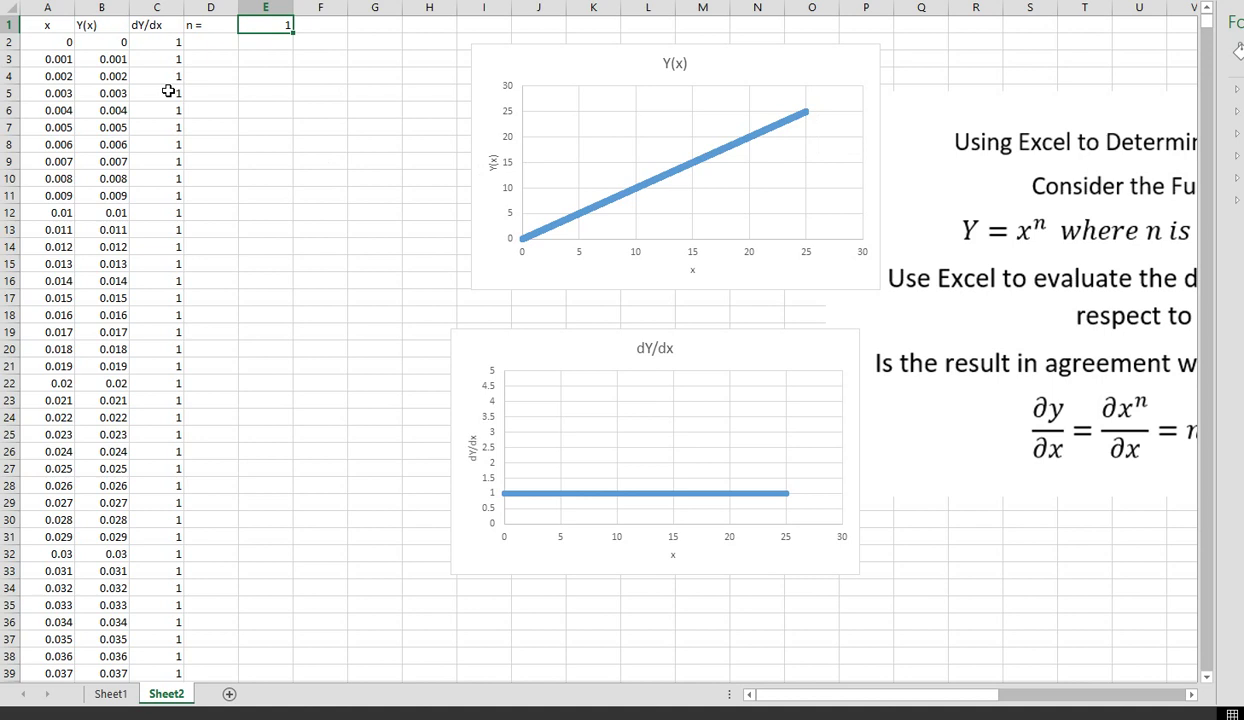
text(2)
key(ctrl+Return)
key(Return)
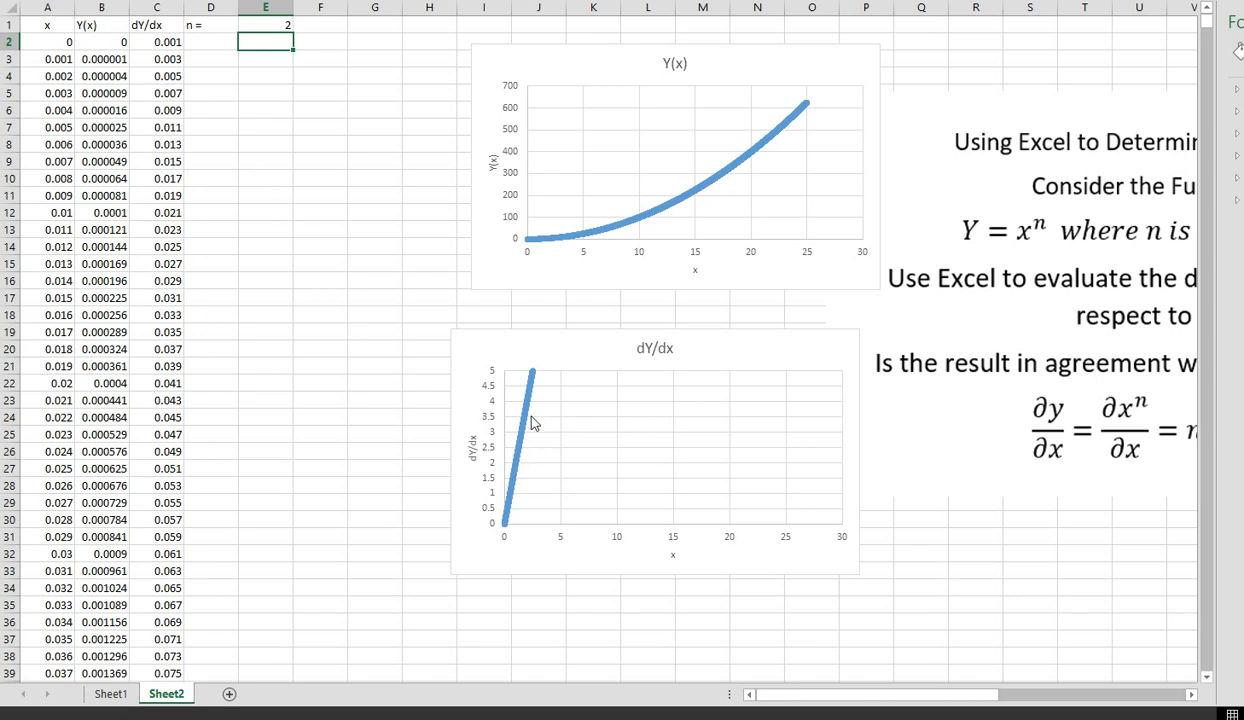
Step: Raise the maximum of the dY/dx chart's vertical axis to 100
click(490, 453)
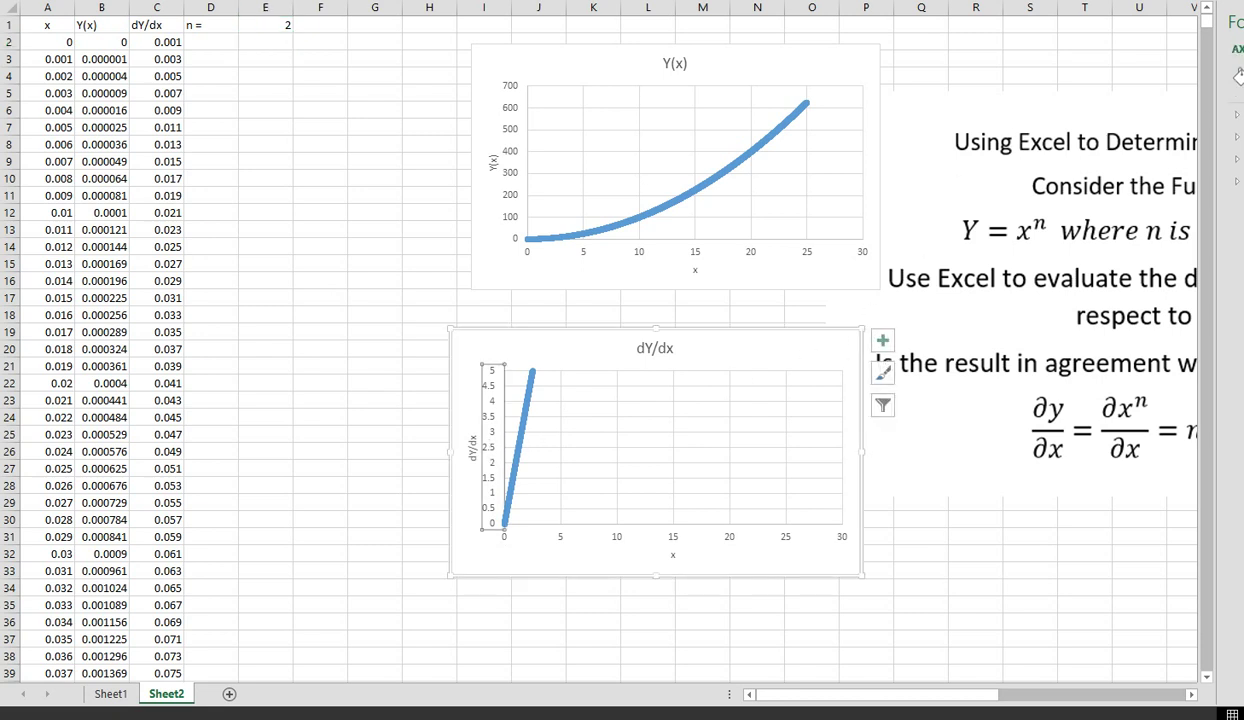
click(1237, 76)
key(Return)
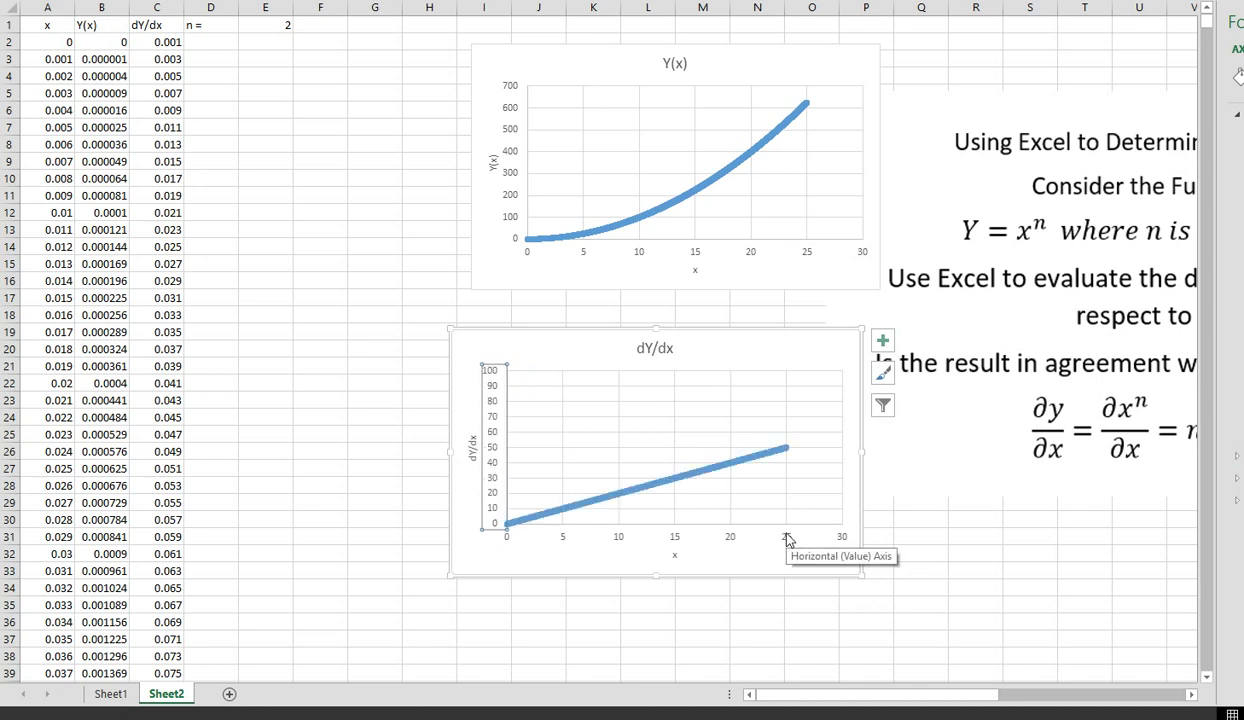
mouse_move(790, 455)
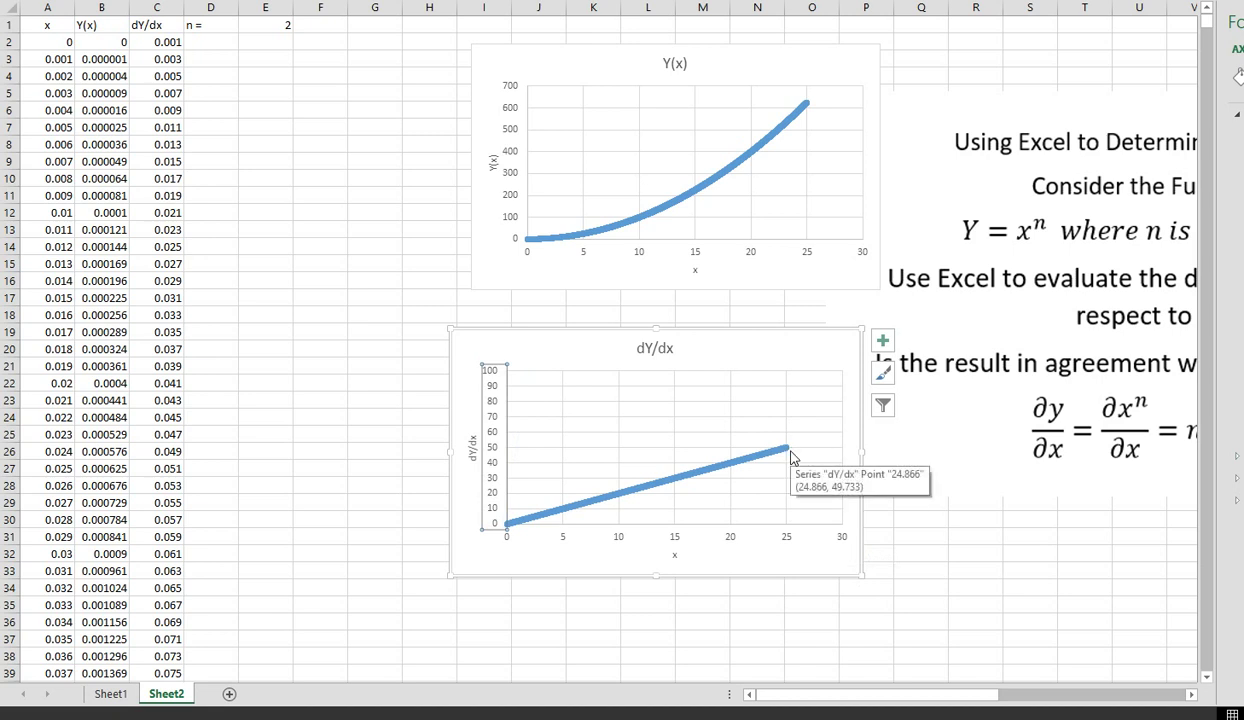
Step: Move the Y(x) chart, the dY/dx chart and the problem statement box about two and a half columns left
drag(605, 61, 458, 64)
drag(505, 352, 370, 347)
drag(914, 108, 780, 117)
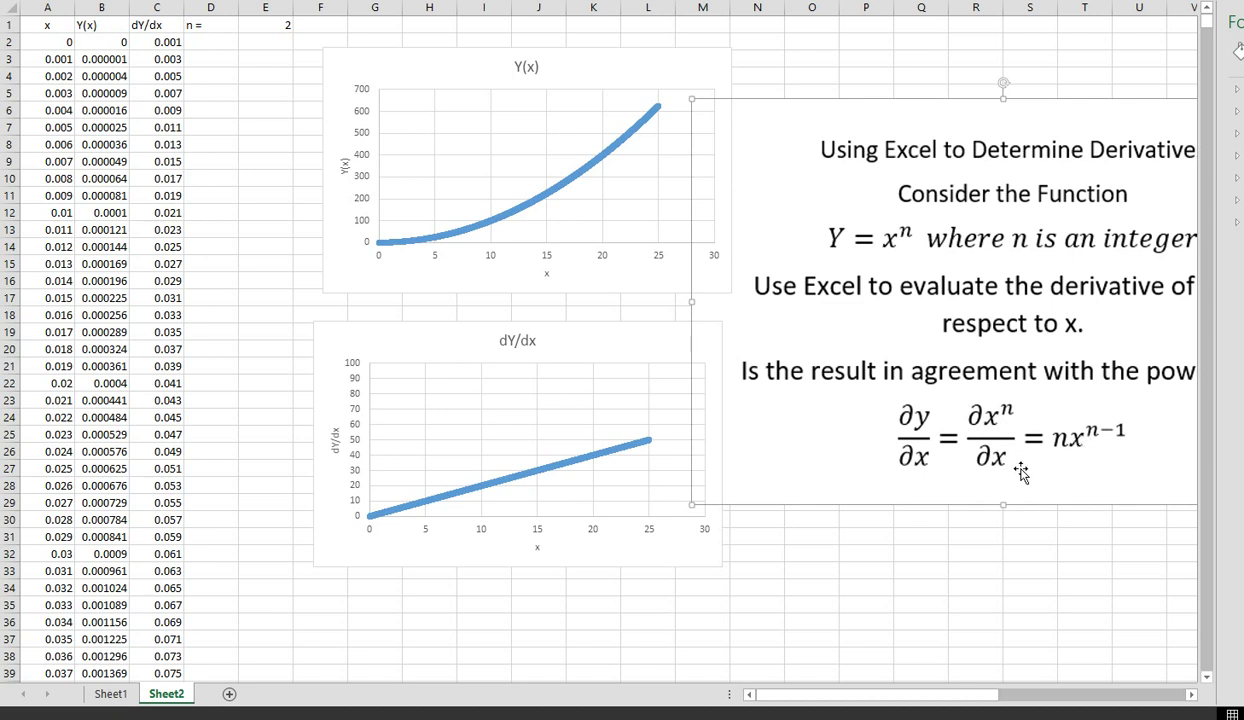
Step: Set the exponent n in E1 to 3
click(268, 25)
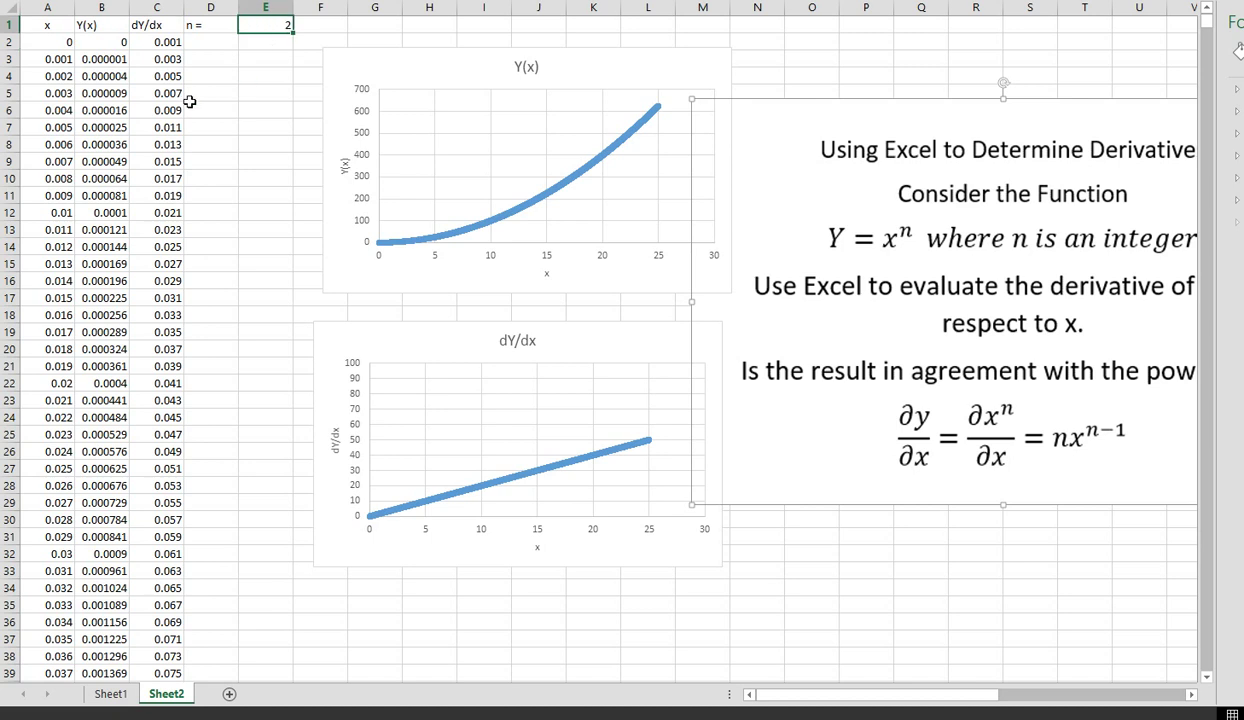
text(3)
key(Return)
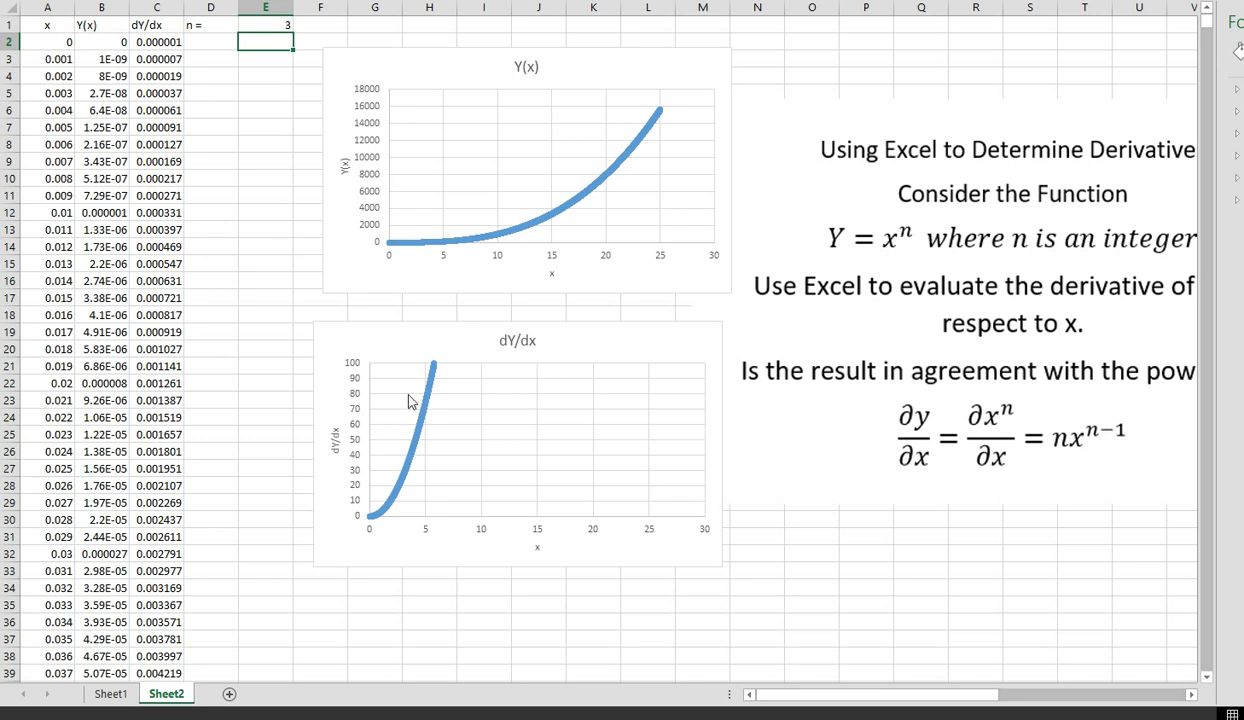
Step: Set the exponent n in E1 to 4 and shift the problem statement box about one column right, clear of the charts
click(281, 24)
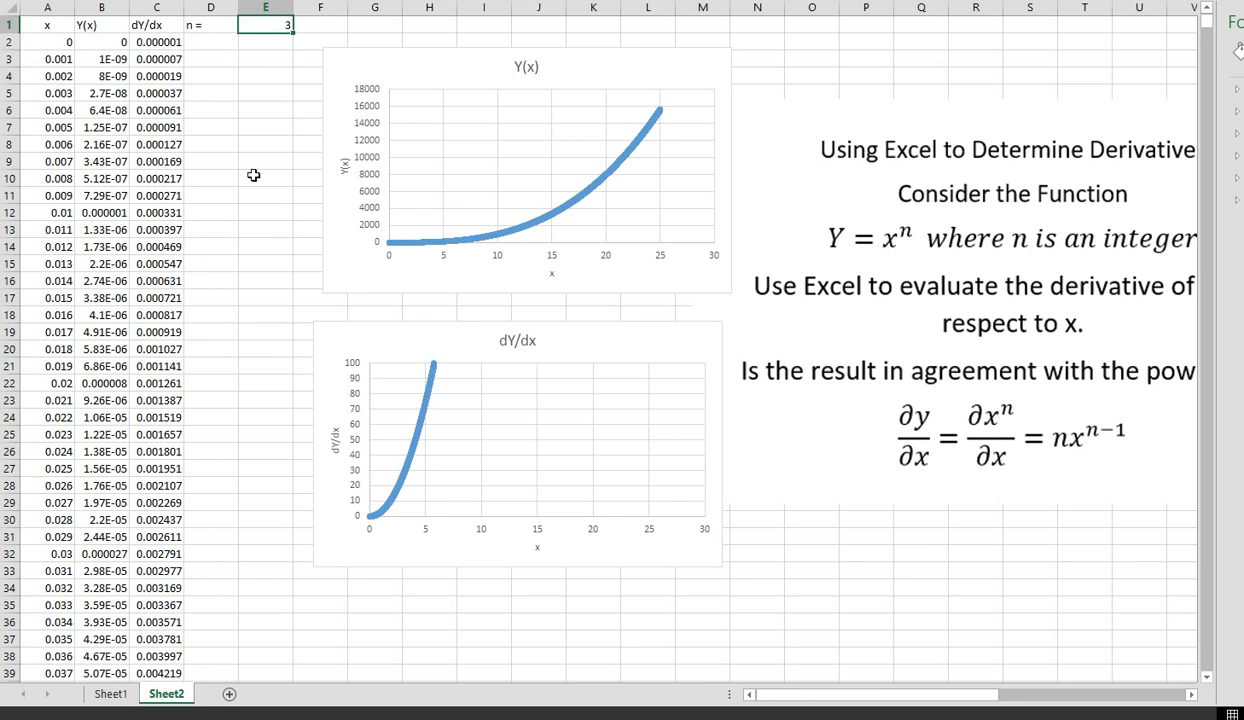
text(4)
key(Return)
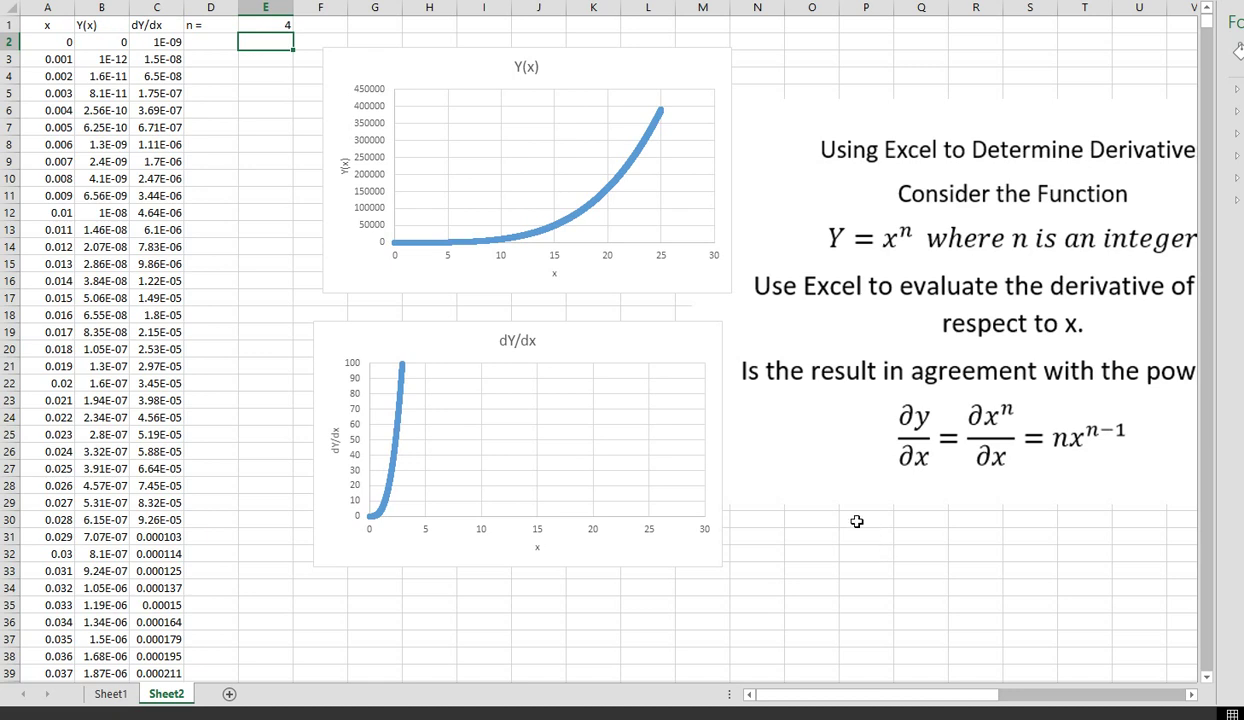
drag(915, 105, 705, 151)
key(ctrl+z)
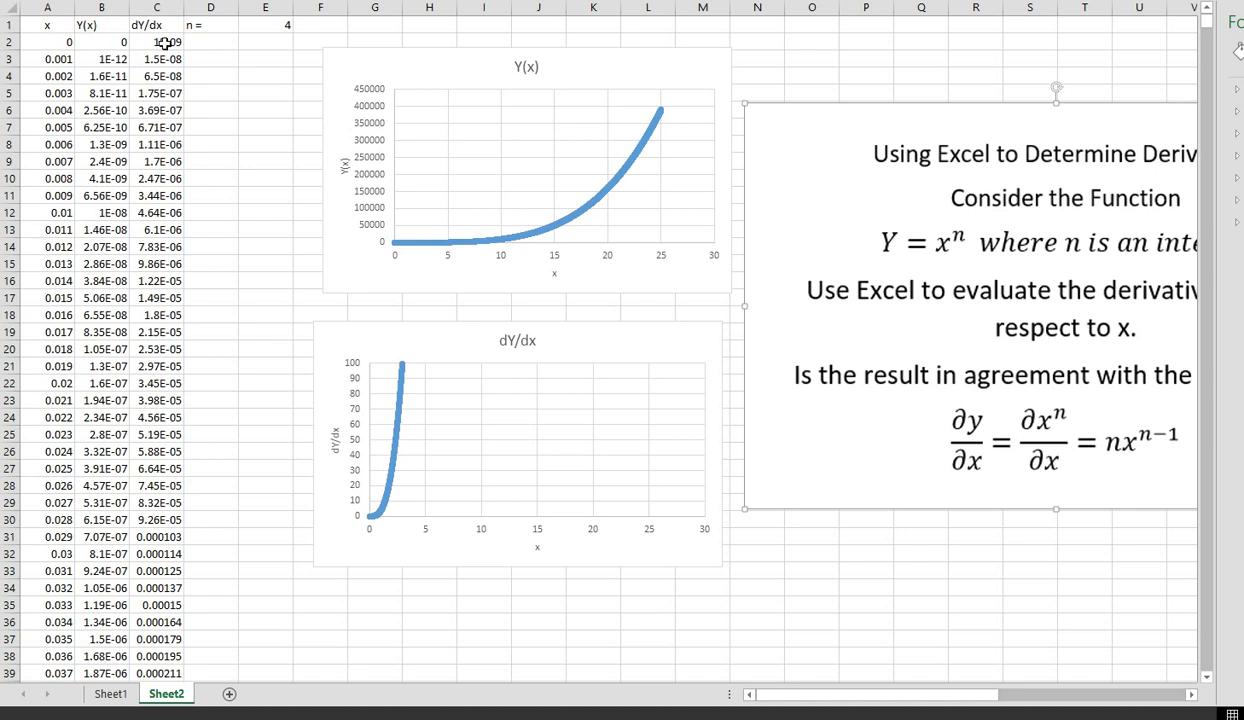
Step: Examine the dY/dx difference formula in cell C2 and close the cell without editing it
click(165, 42)
double_click(165, 42)
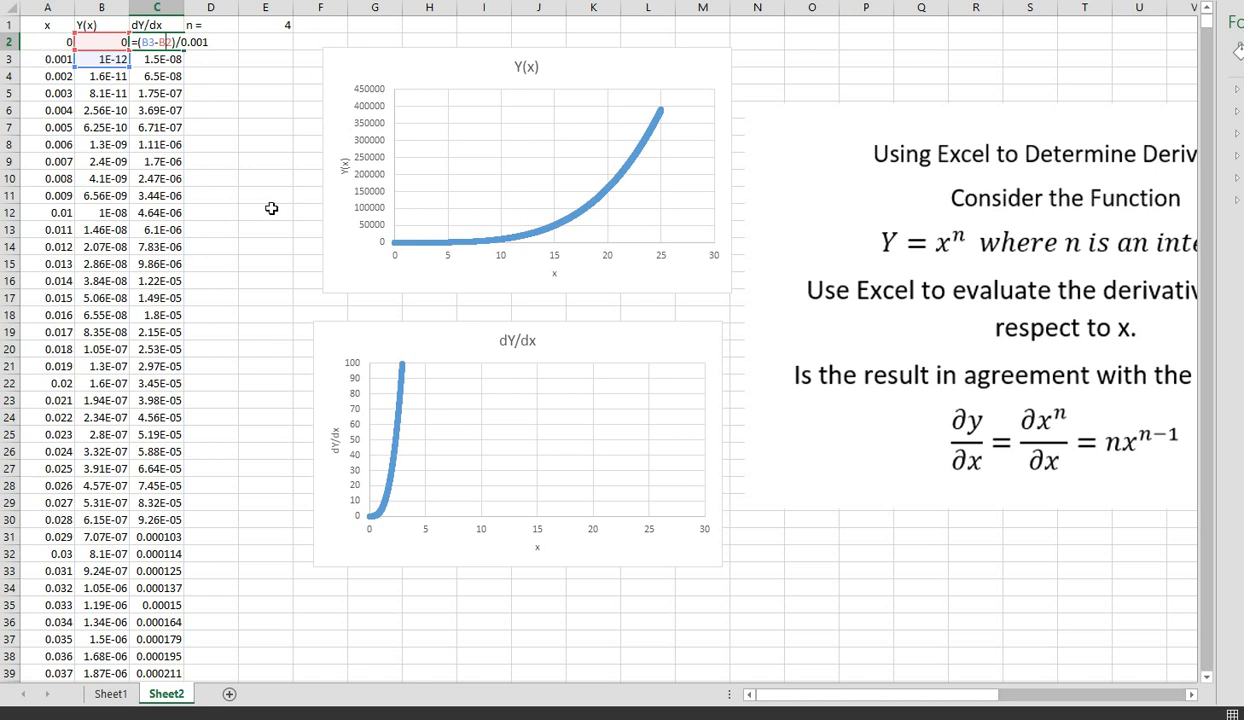
key(Return)
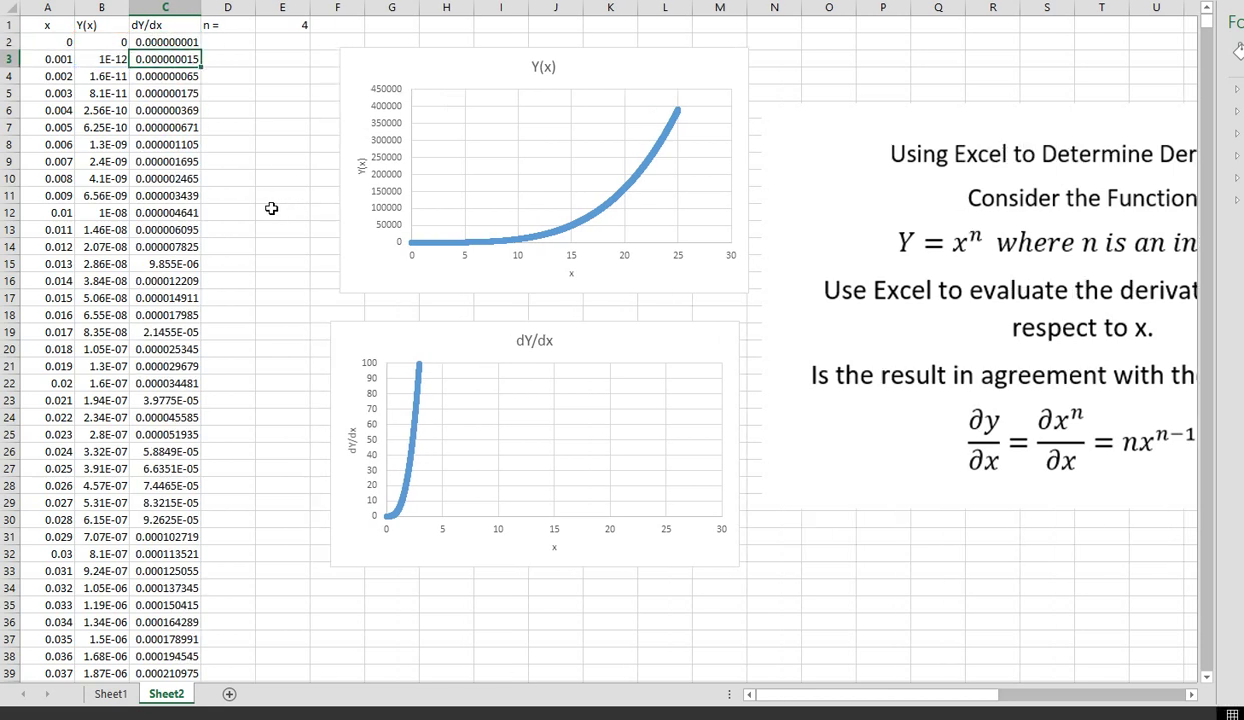